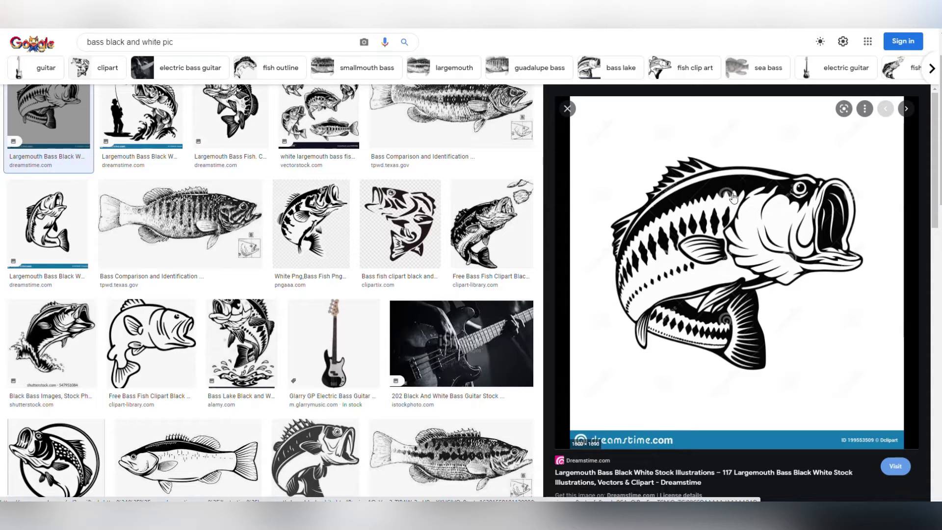
Step: Save the largemouth bass clip-art from Google Images to the computer as a JPEG
right_click(675, 238)
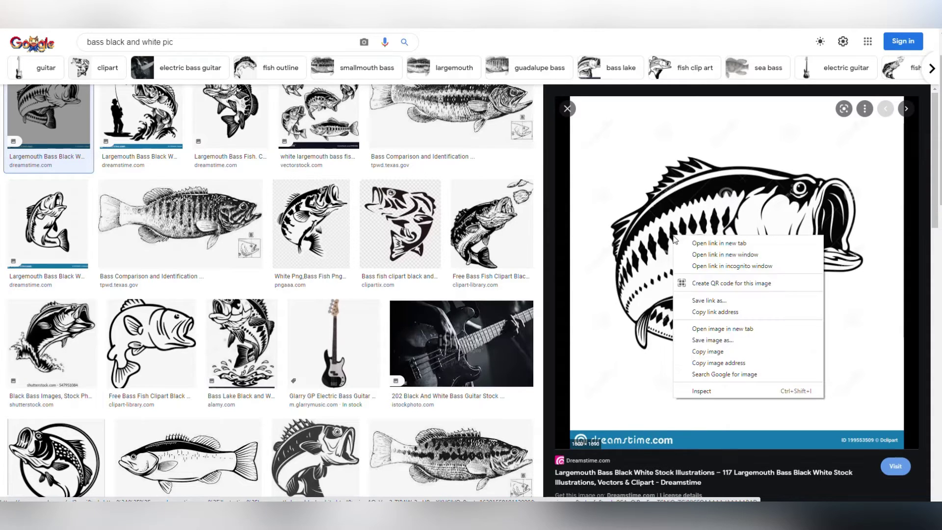
click(721, 341)
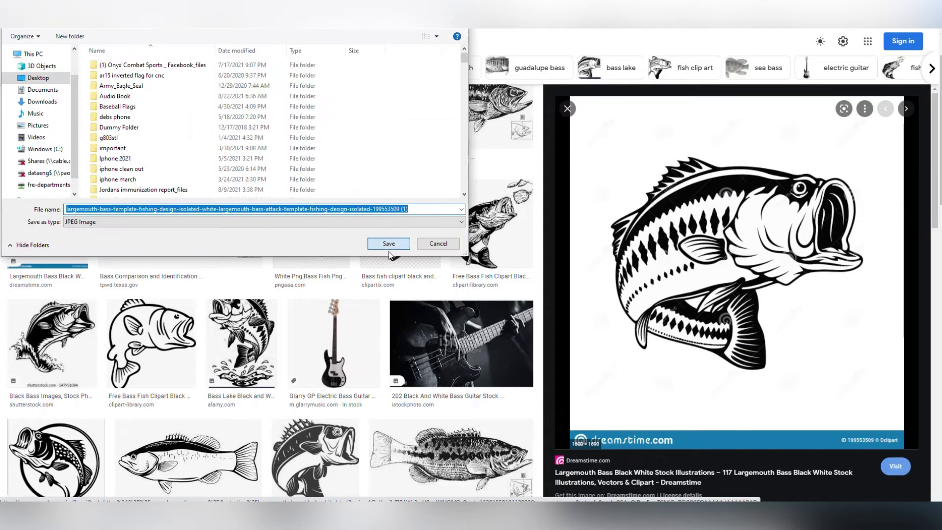
click(389, 244)
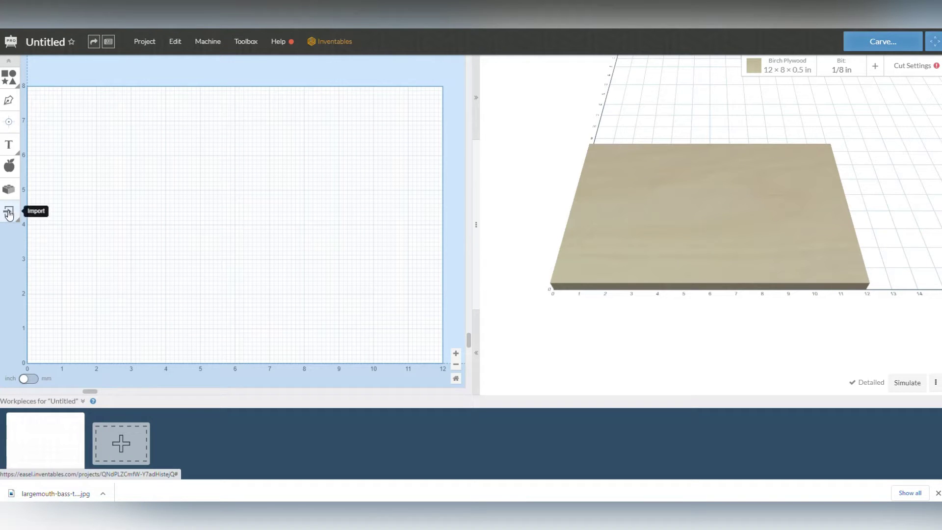
Step: Upload the downloaded bass JPG into Image Trace, previewing it at threshold 30 and smoothing 0.5
click(9, 213)
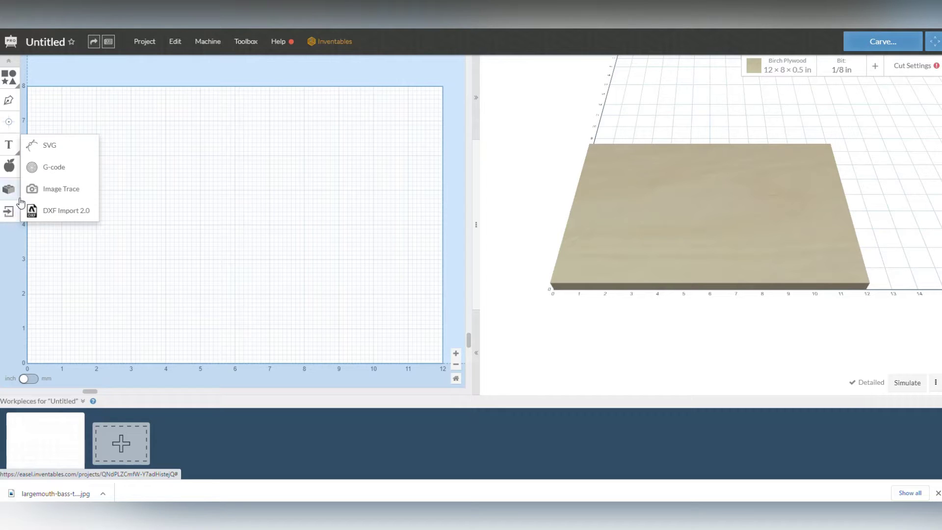
click(65, 193)
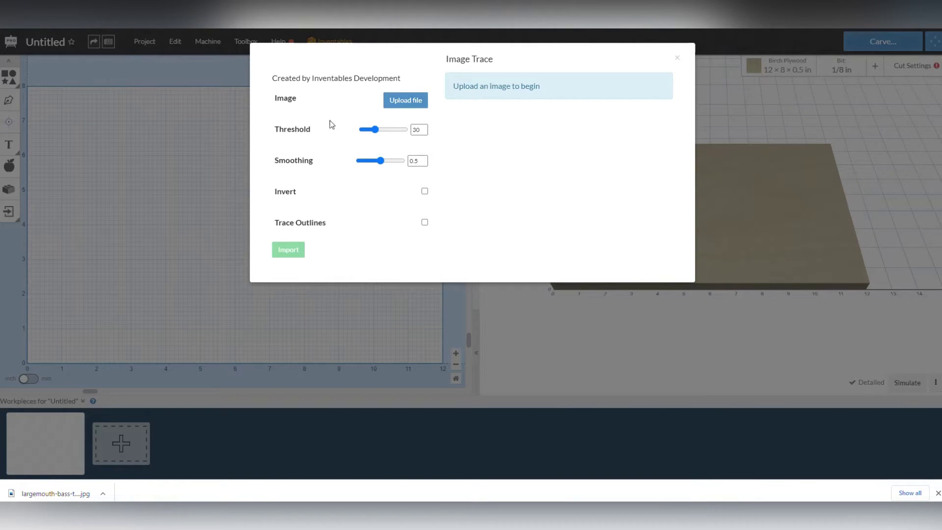
click(403, 101)
drag(59, 491, 449, 241)
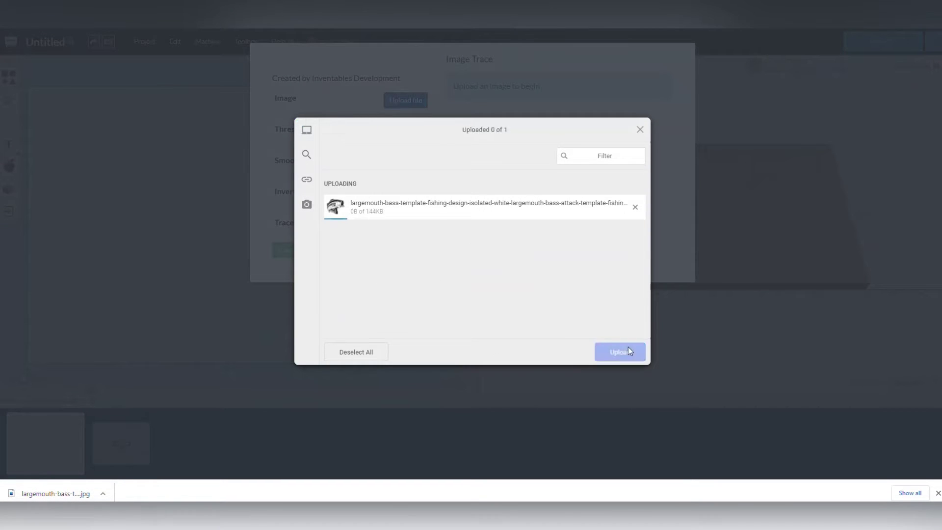
click(634, 351)
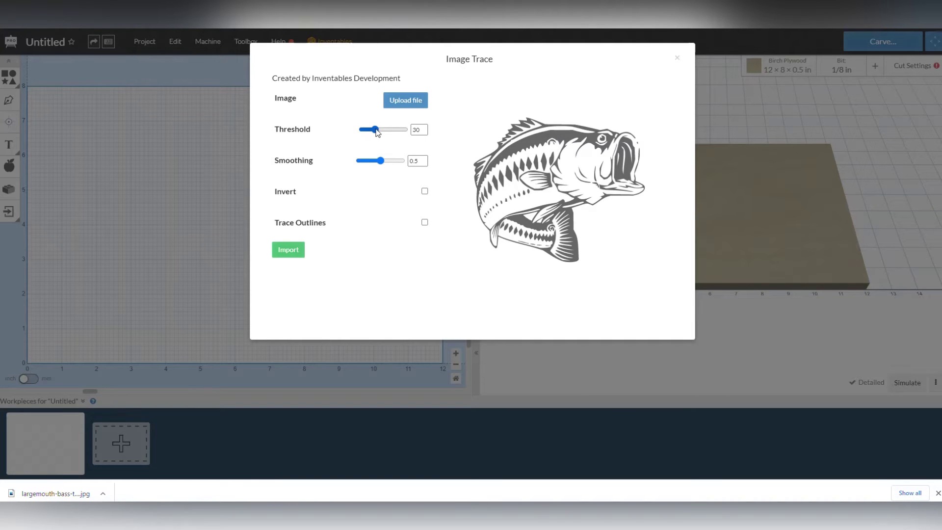
Step: Trace the bass at threshold 51 with invert off and import it at 5.264 × 4.597 in
drag(376, 132, 378, 133)
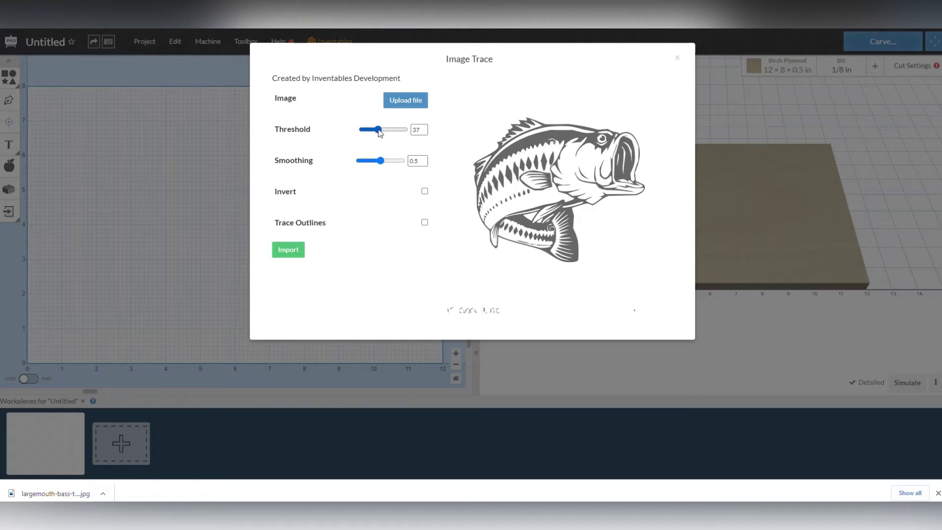
drag(378, 130, 384, 131)
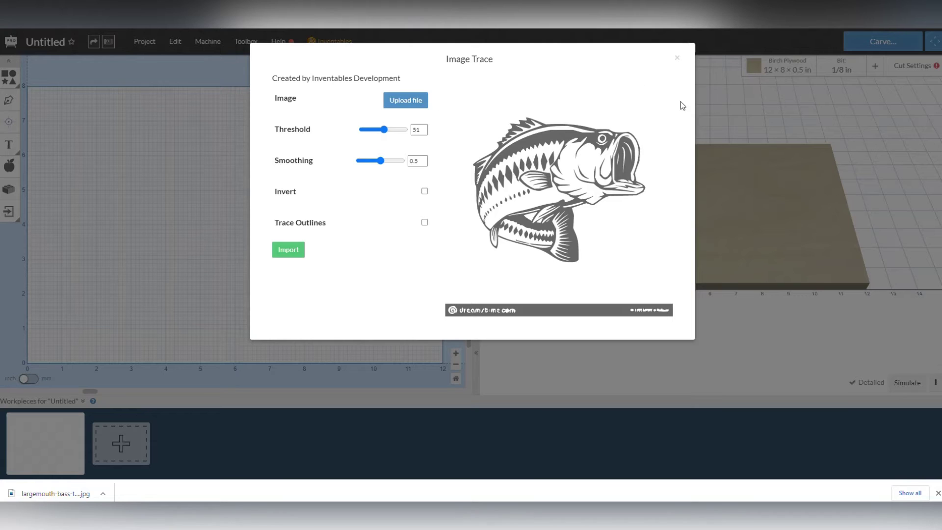
click(424, 191)
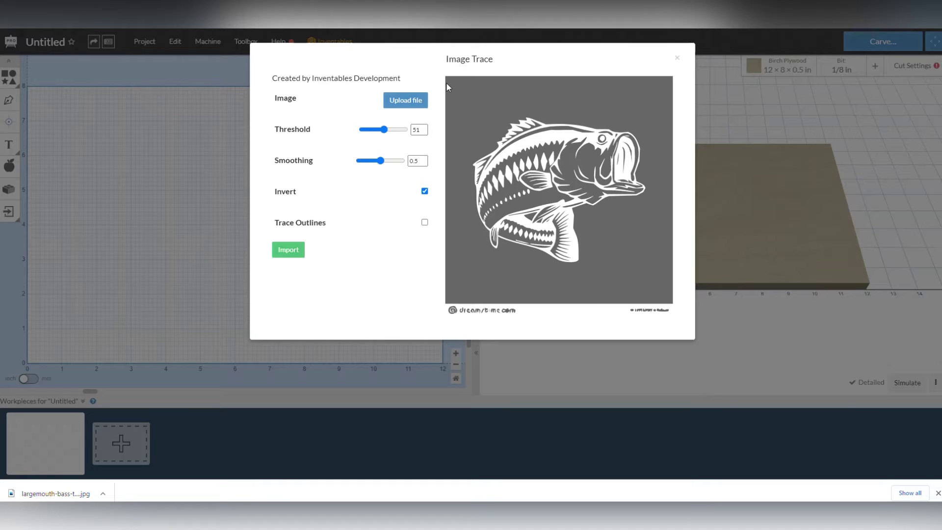
click(424, 191)
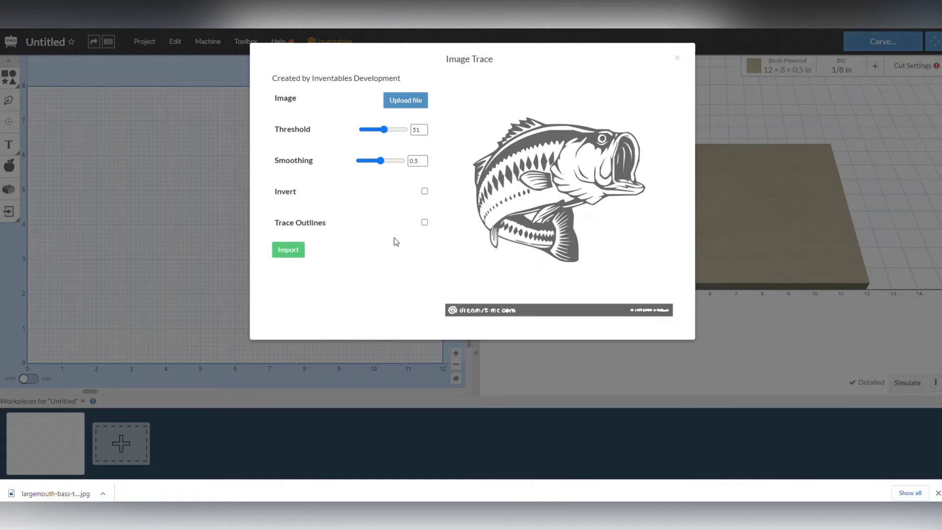
click(289, 250)
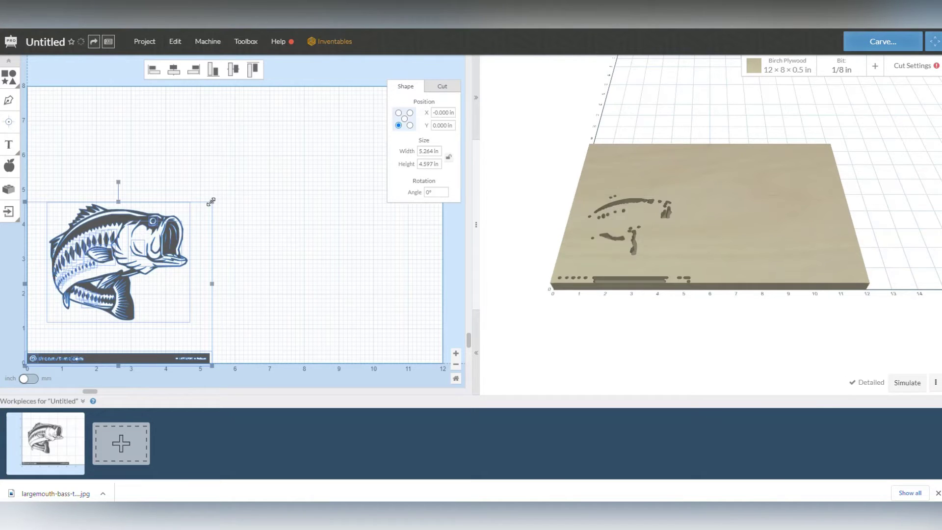
Step: Enlarge the traced bass and move it right toward the board centre
drag(211, 201, 356, 140)
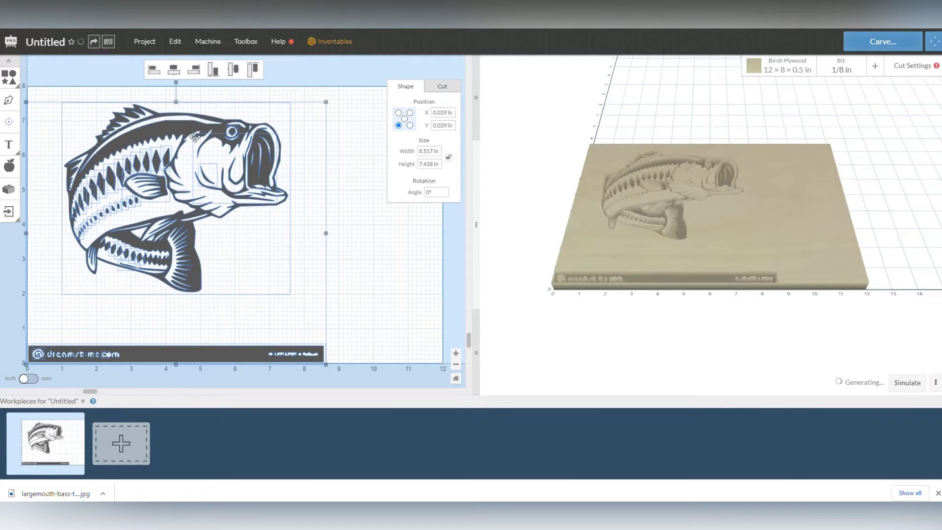
drag(190, 126, 247, 123)
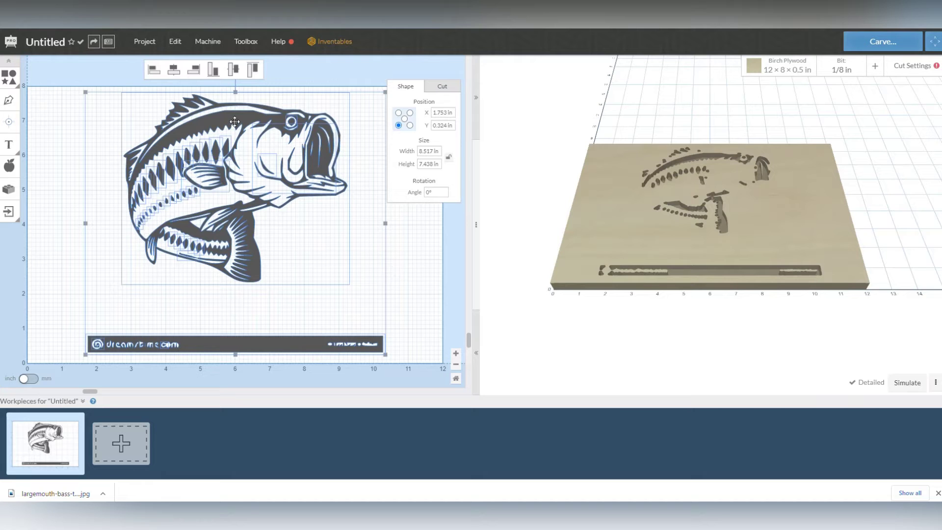
click(415, 261)
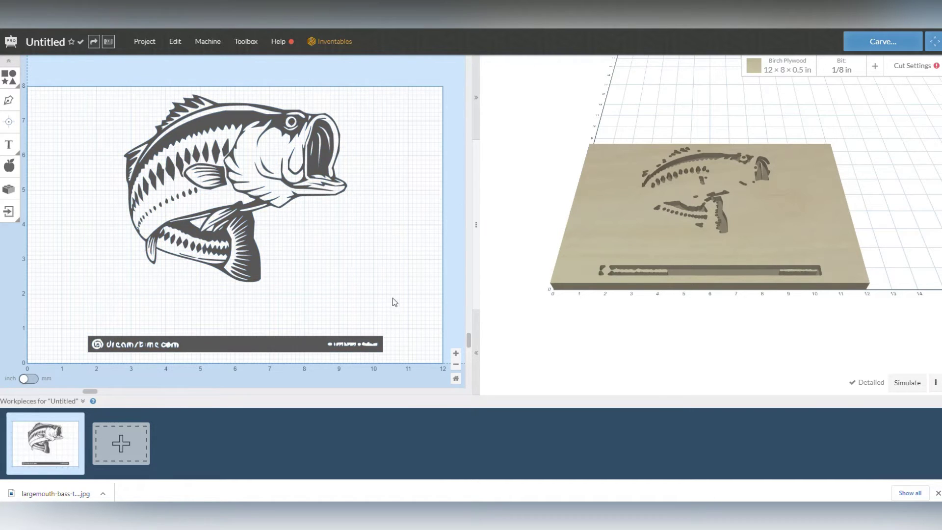
Step: Delete the dreamstime watermark bar, leaving the 6.458 × 5.413 in fish reselected and nudged
drag(126, 337, 403, 357)
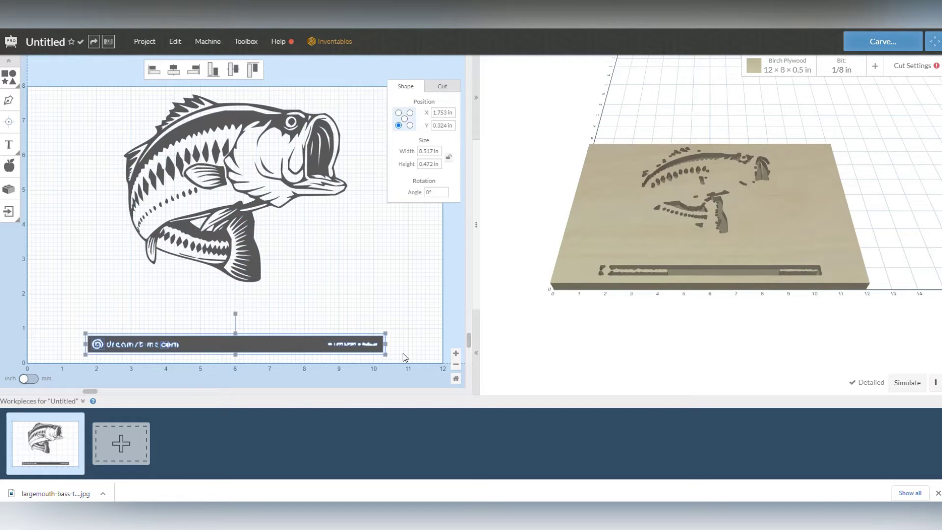
key(Delete)
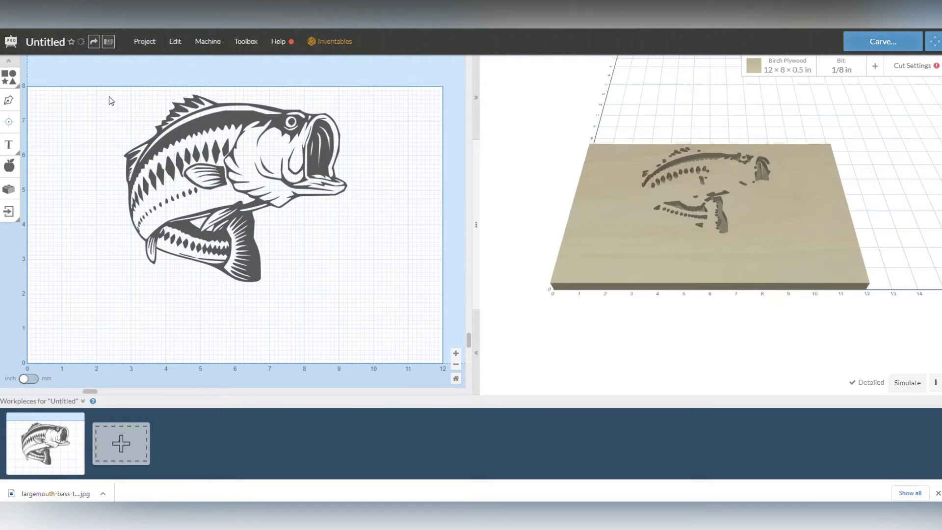
drag(110, 96, 373, 281)
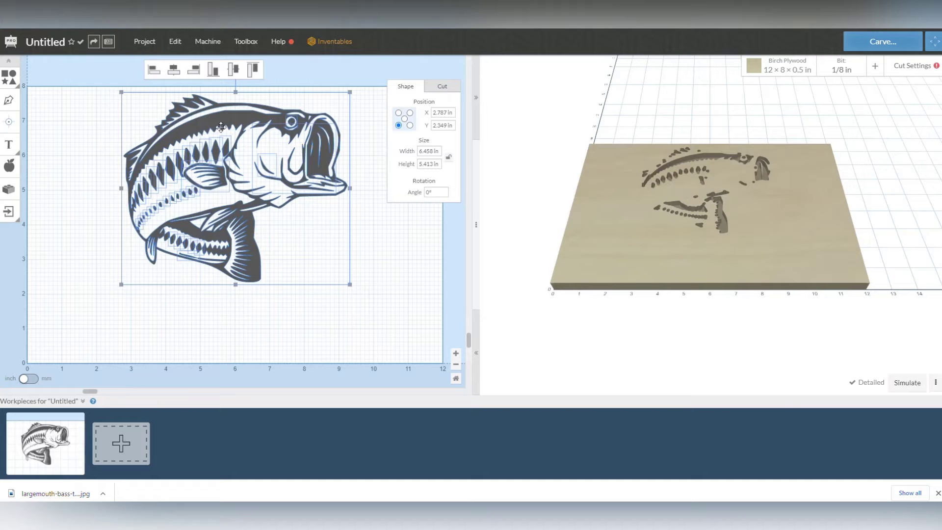
drag(220, 127, 221, 130)
Step: Centre the bass on the 12 × 8 in birch plywood at X 2.771, Y 1.293 in
click(175, 41)
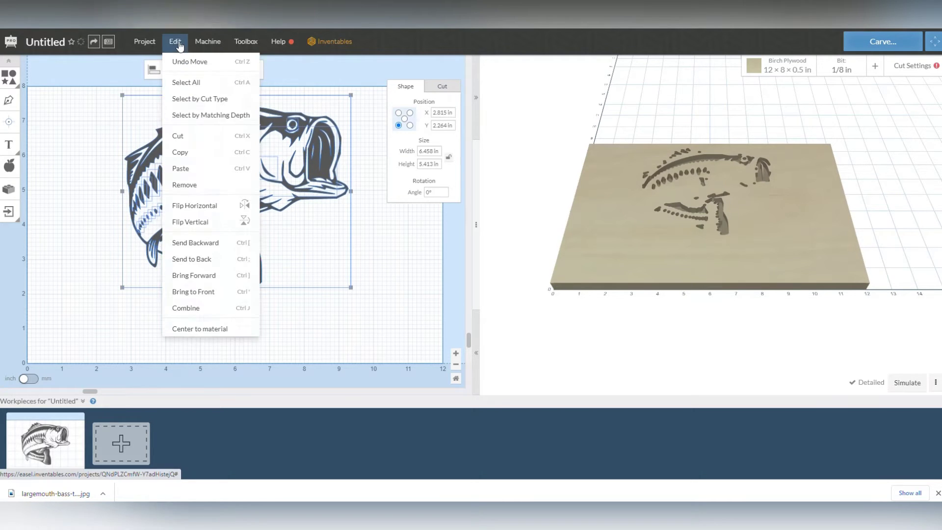
click(198, 328)
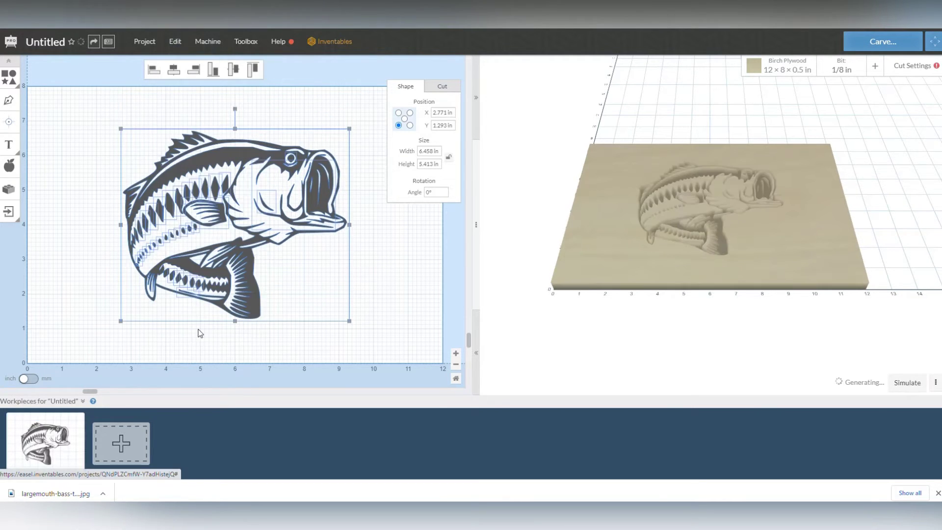
click(448, 287)
drag(670, 226, 670, 307)
scroll(692, 211, up, 5)
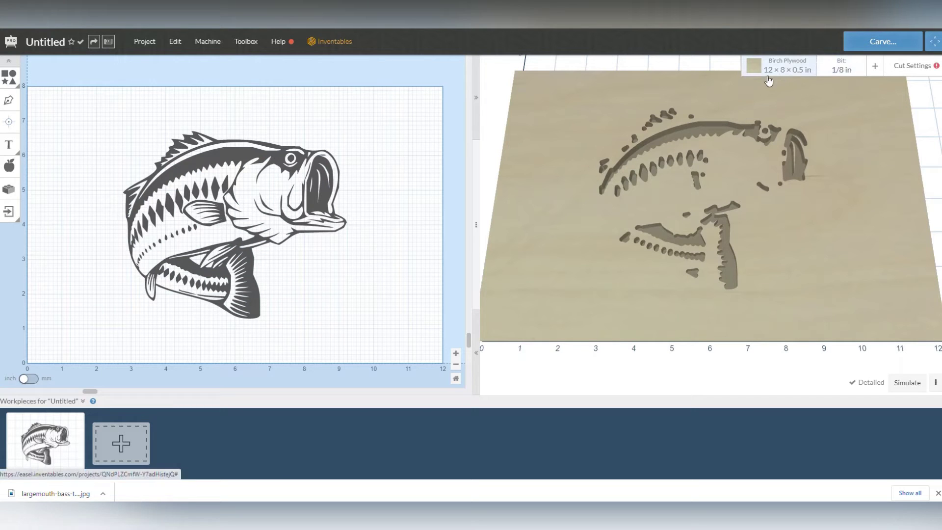
Step: Switch the cutting bit to the 60° V-bit and inspect the carving in the 3D preview
click(838, 71)
scroll(765, 295, down, 10)
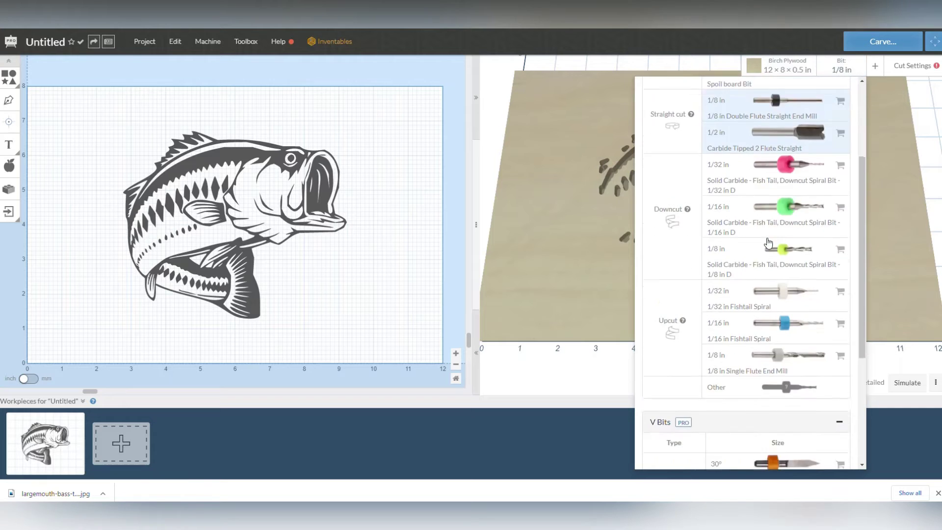
click(763, 388)
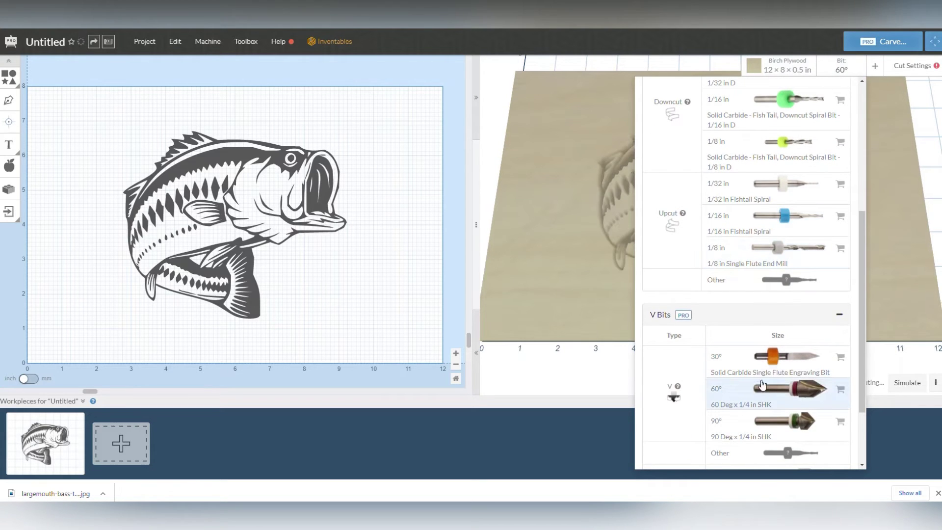
click(500, 76)
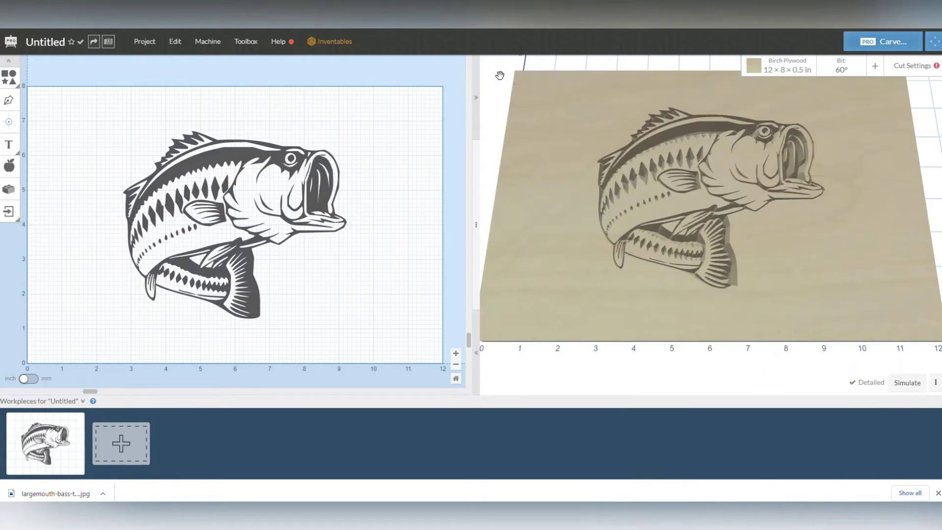
drag(748, 192, 743, 225)
scroll(743, 226, up, 8)
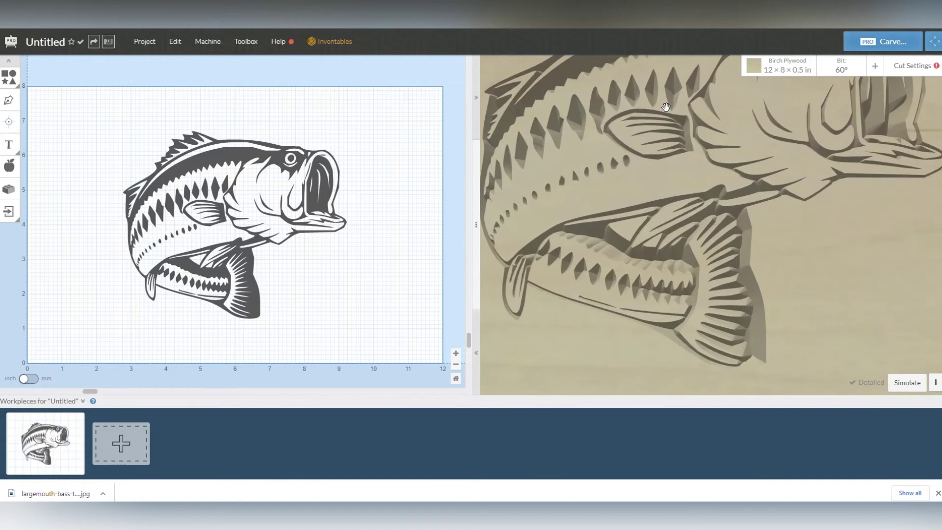
drag(681, 184, 725, 222)
scroll(724, 221, down, 3)
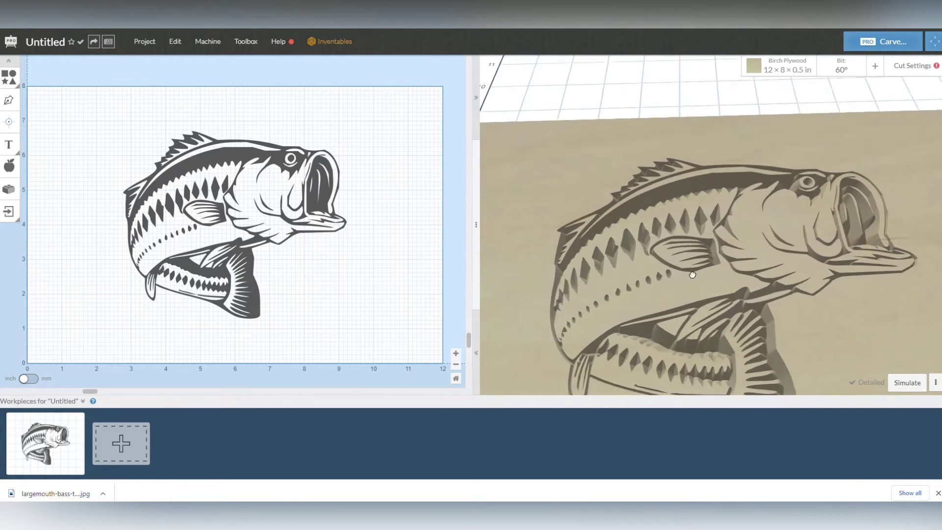
scroll(695, 250, down, 4)
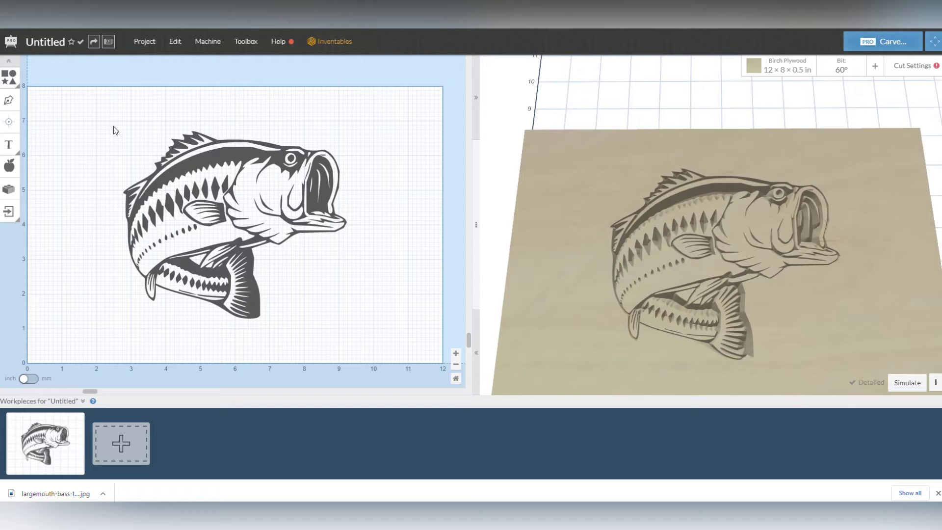
drag(113, 126, 378, 338)
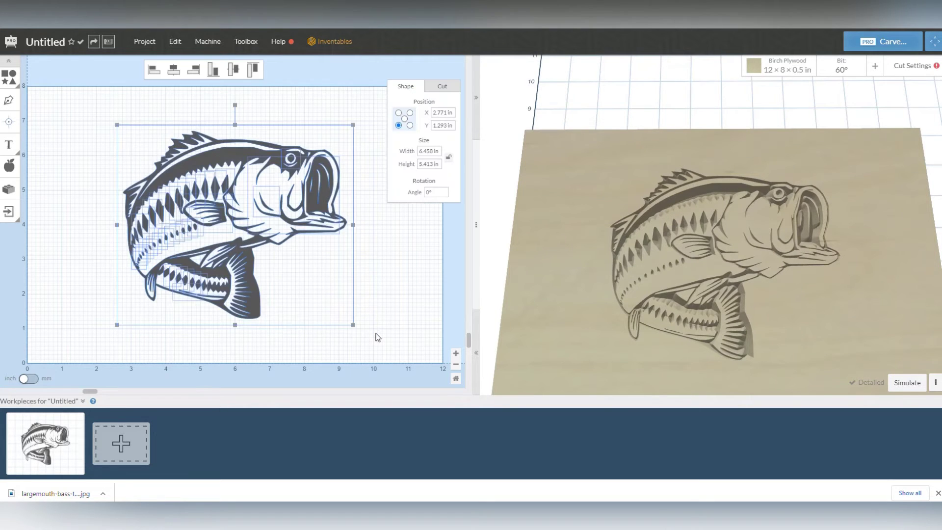
Step: Run Offsetter on the bass with 0.15 in distance, 2 iterations and Keep original unchecked
click(9, 191)
scroll(525, 219, down, 5)
scroll(525, 223, down, 4)
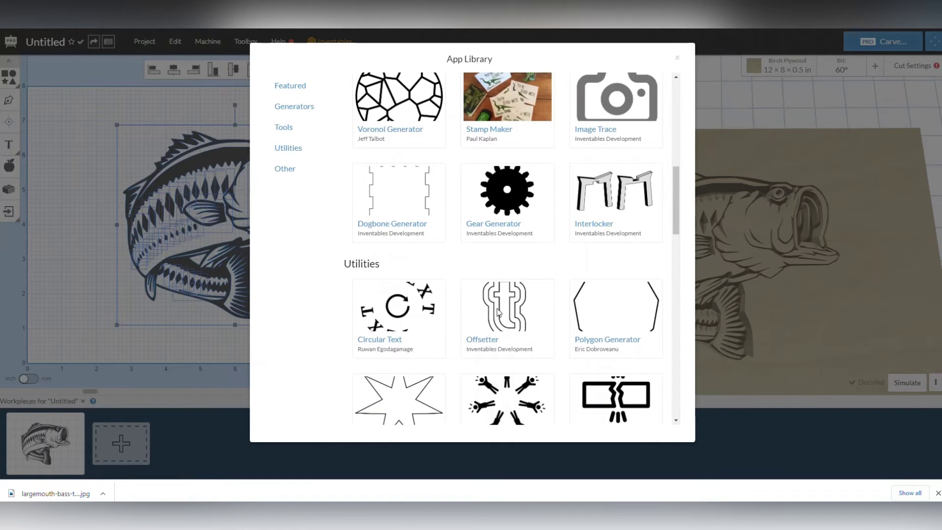
click(497, 312)
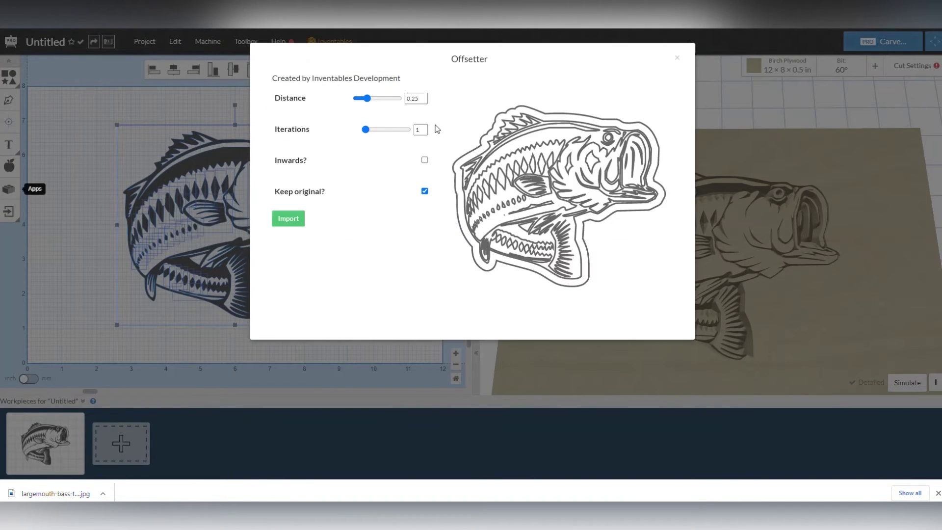
click(418, 98)
click(429, 90)
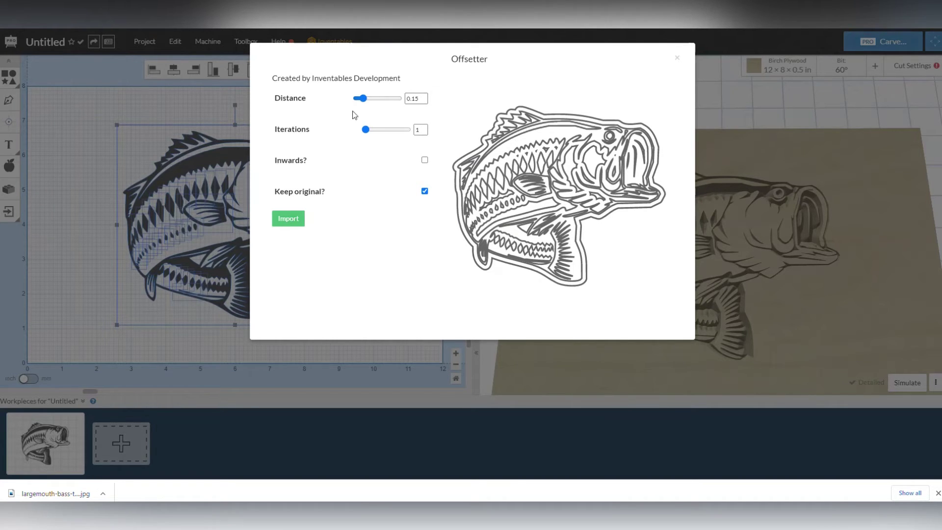
click(412, 103)
mouse_move(367, 131)
mouse_down()
mouse_move(385, 131)
mouse_move(372, 134)
mouse_up()
double_click(417, 130)
click(443, 111)
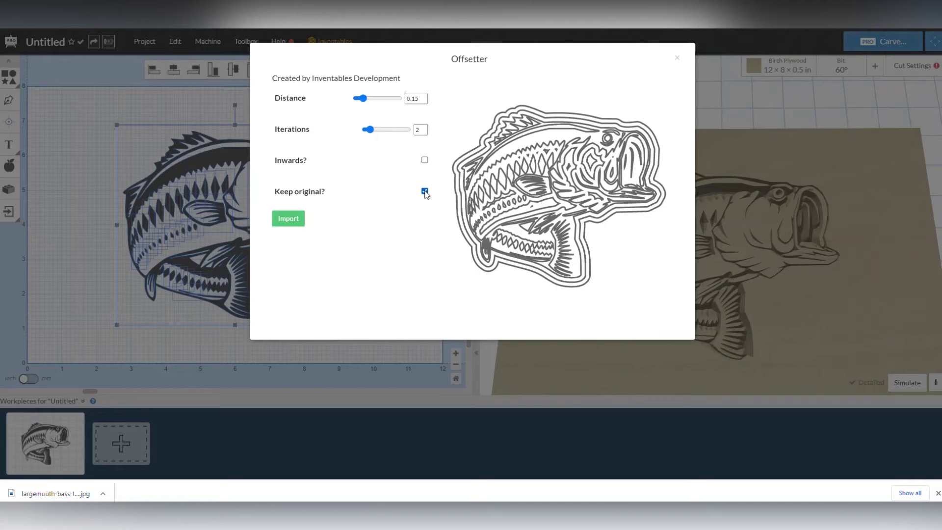
click(425, 192)
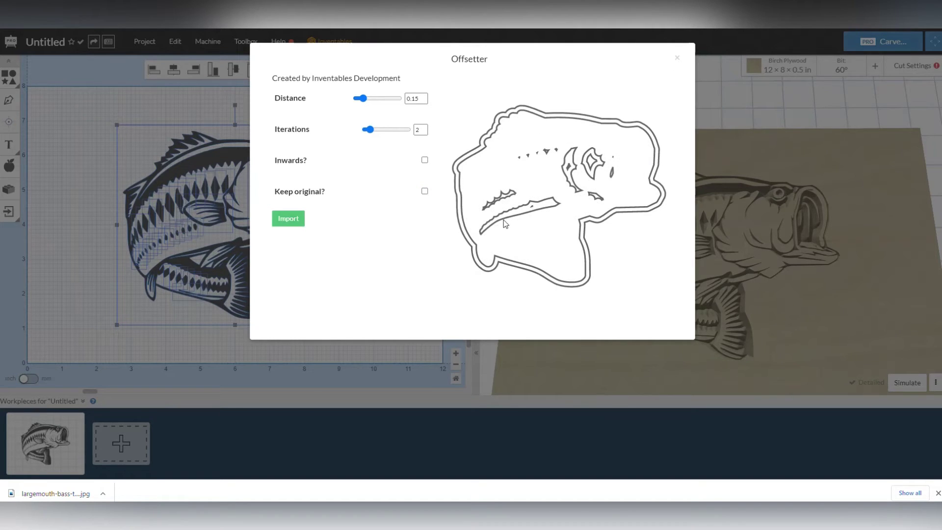
click(288, 221)
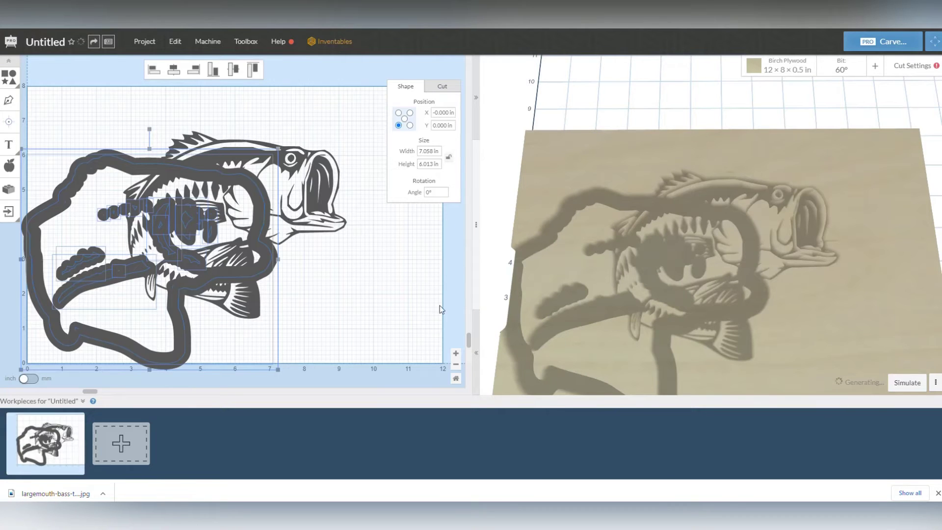
Step: Delete the inner fish fragments and place the 7.058 × 6.013 in outline at X 3.724, Y 7.468 in
click(457, 365)
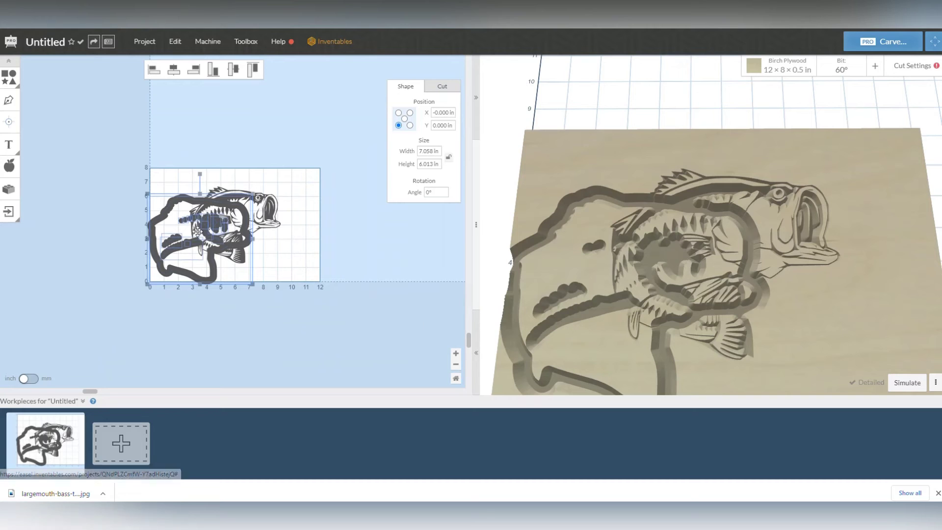
drag(186, 199, 139, 116)
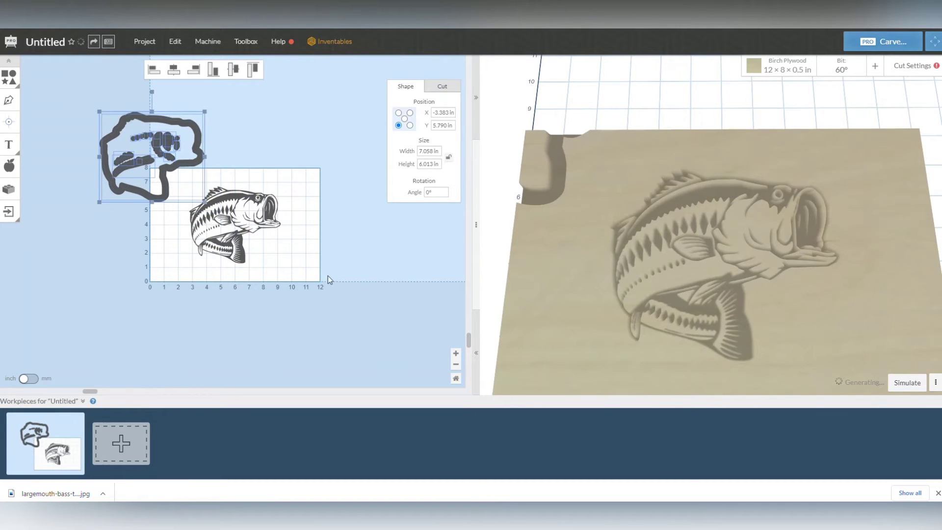
click(456, 354)
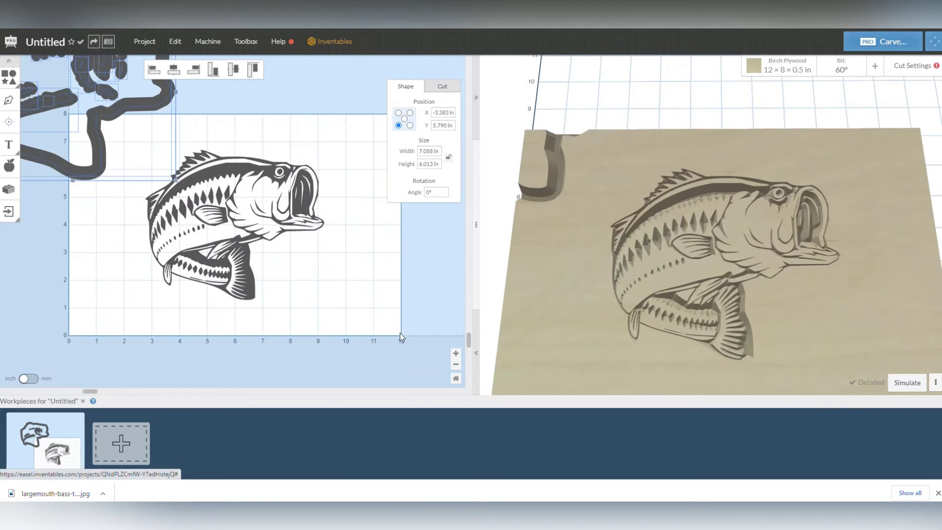
scroll(319, 321, up, 3)
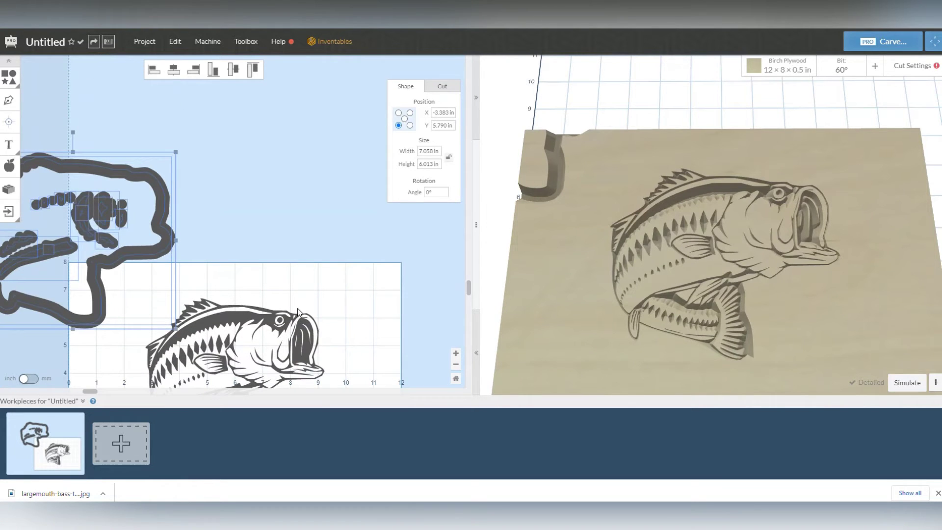
shift+click(160, 199)
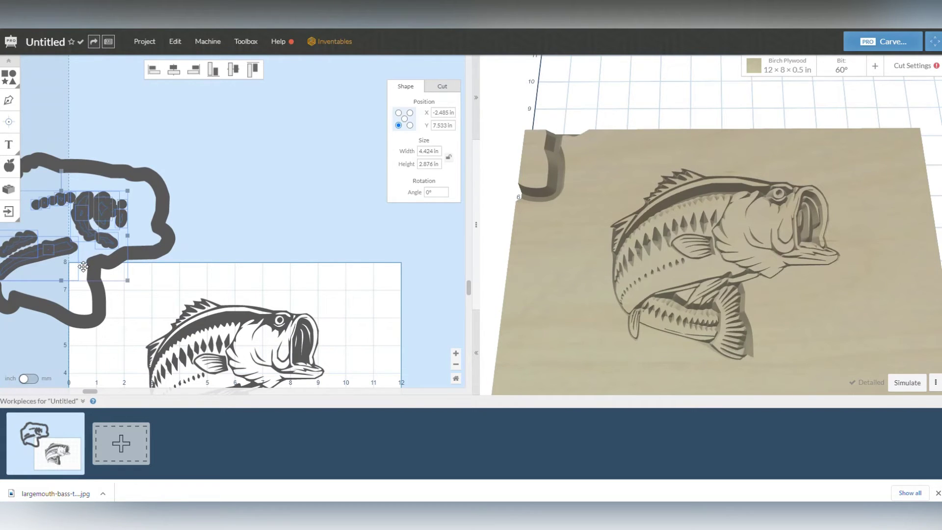
key(Delete)
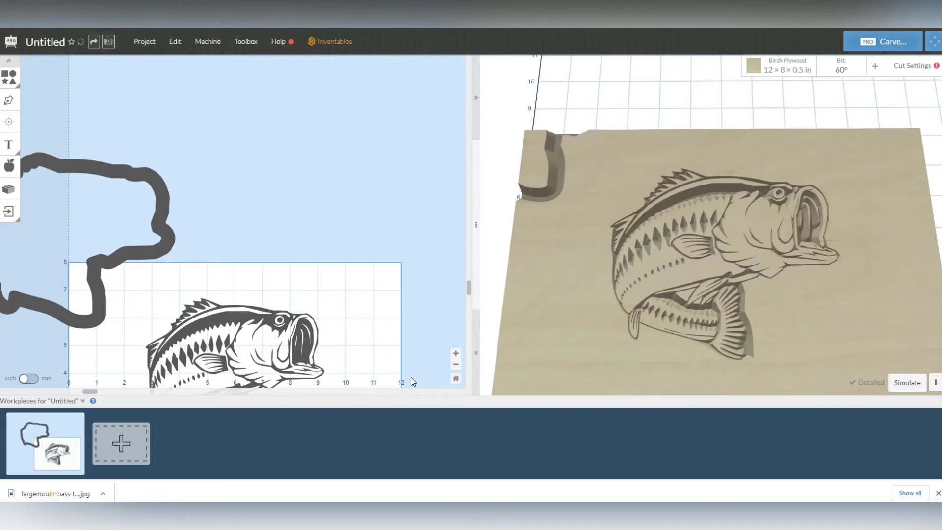
drag(94, 145, 137, 216)
drag(120, 171, 314, 125)
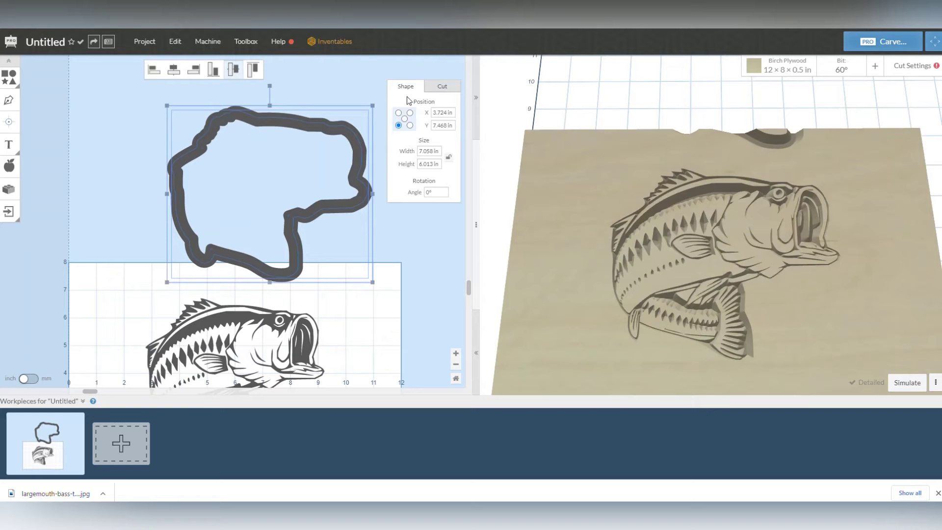
Step: Give the outline a 0.03901 in cut depth and centre it around the bass at X 2.471, Y 0.993 in
click(446, 86)
drag(424, 154, 425, 110)
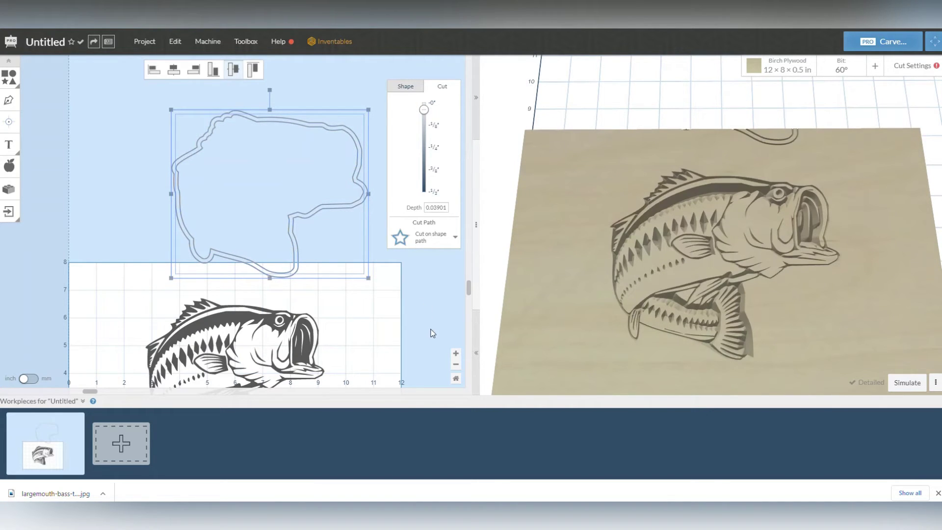
click(173, 43)
click(221, 326)
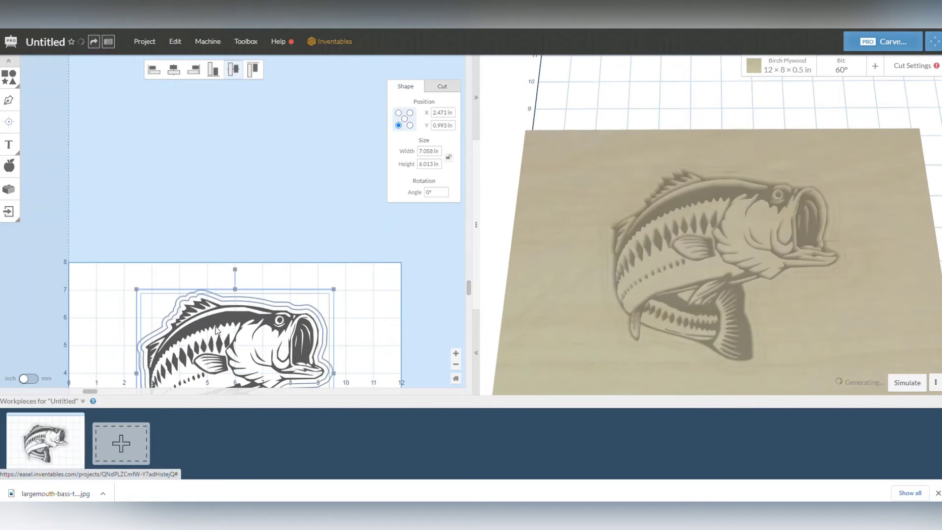
scroll(461, 293, down, 3)
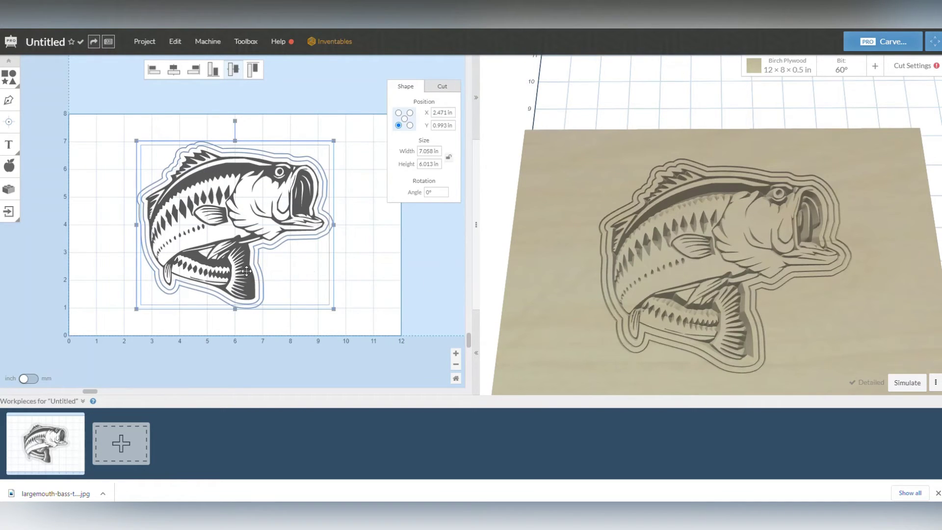
Step: Make the outline a 0 in deep Clear out a pocket cut and send it behind the bass
click(415, 297)
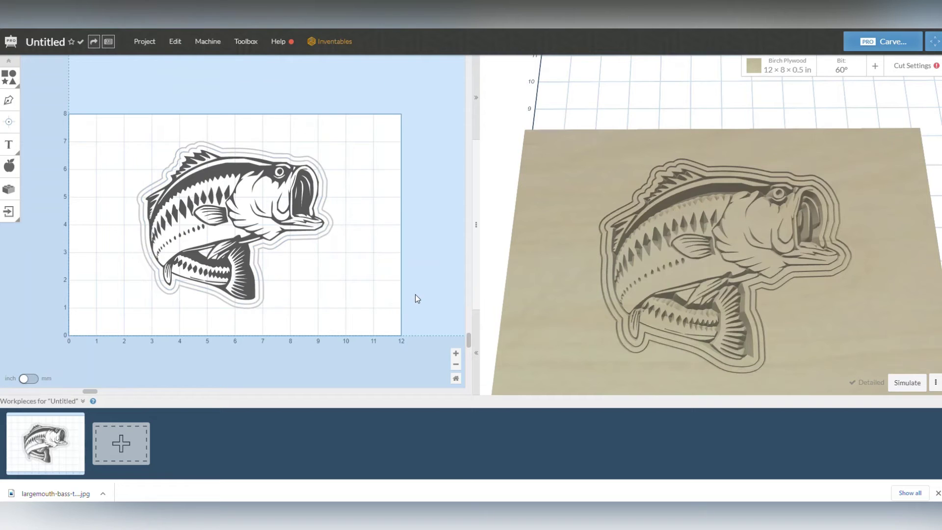
click(450, 351)
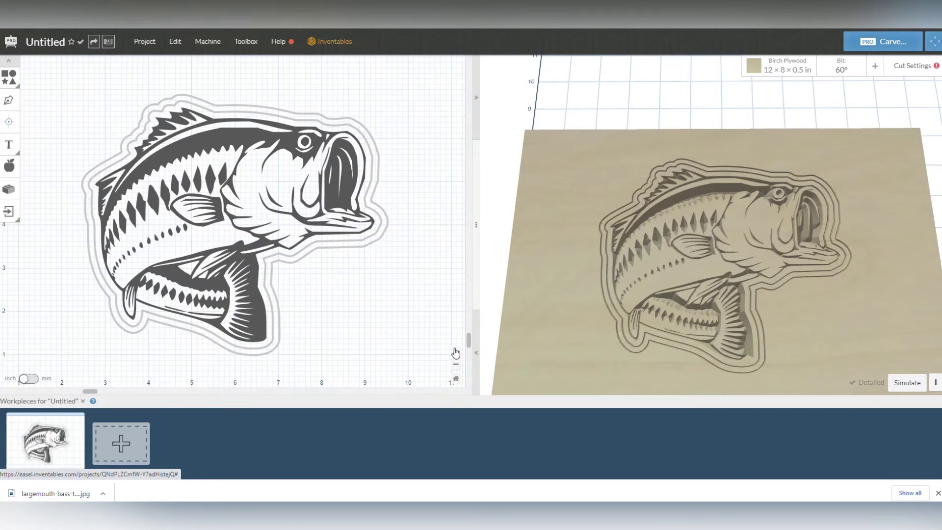
click(375, 187)
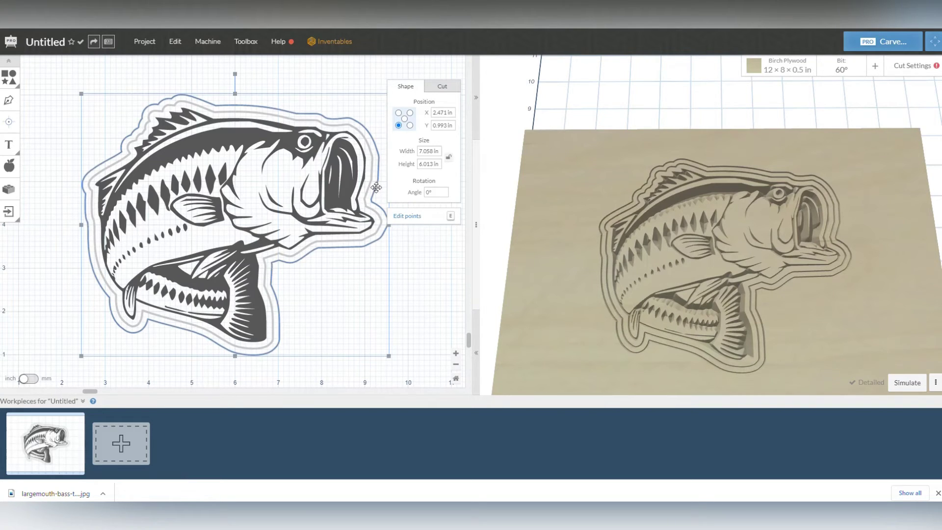
click(437, 87)
click(442, 230)
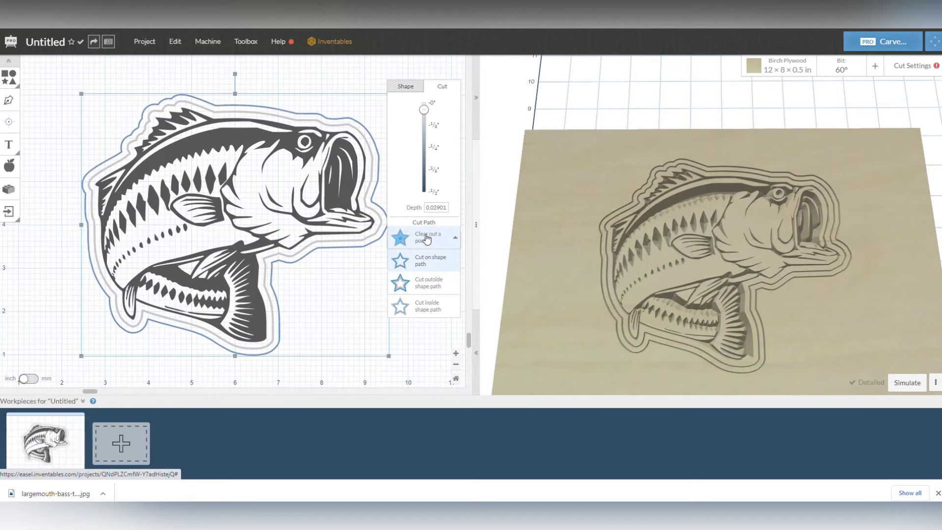
click(427, 239)
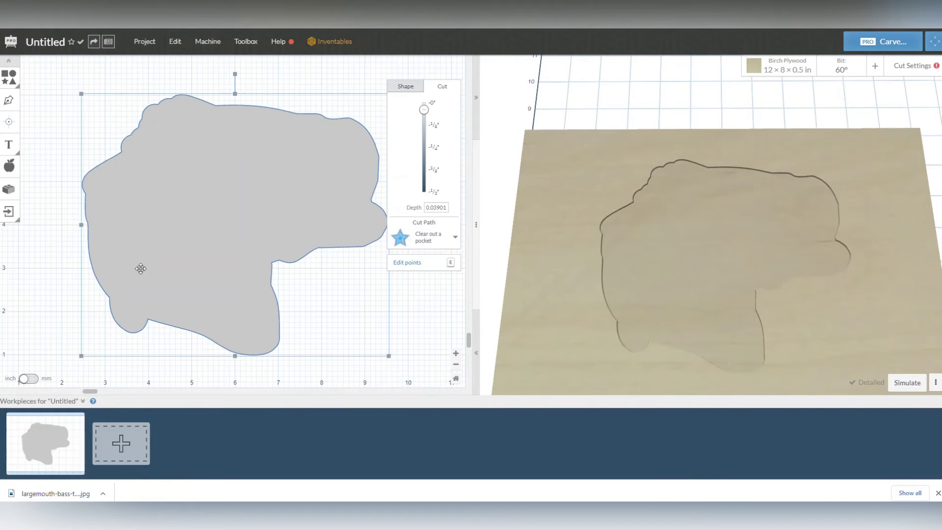
drag(425, 116, 425, 102)
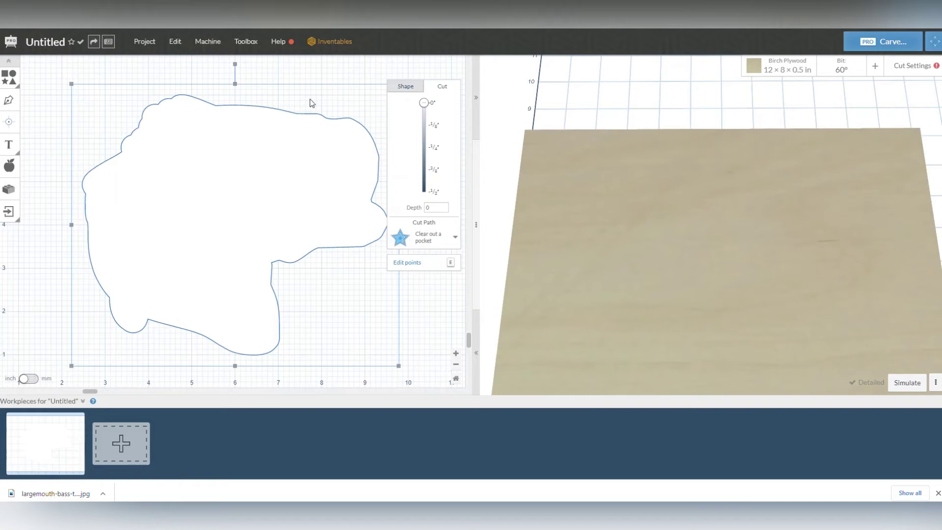
right_click(233, 114)
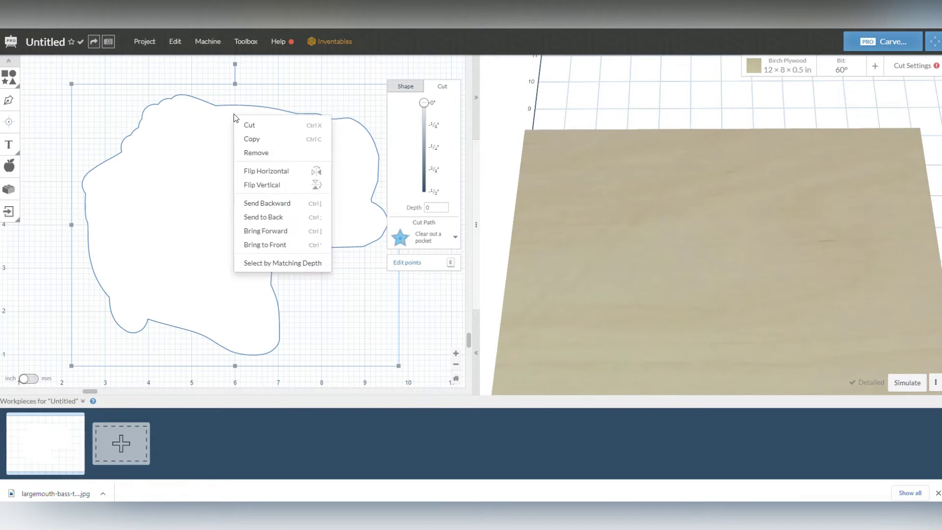
click(263, 217)
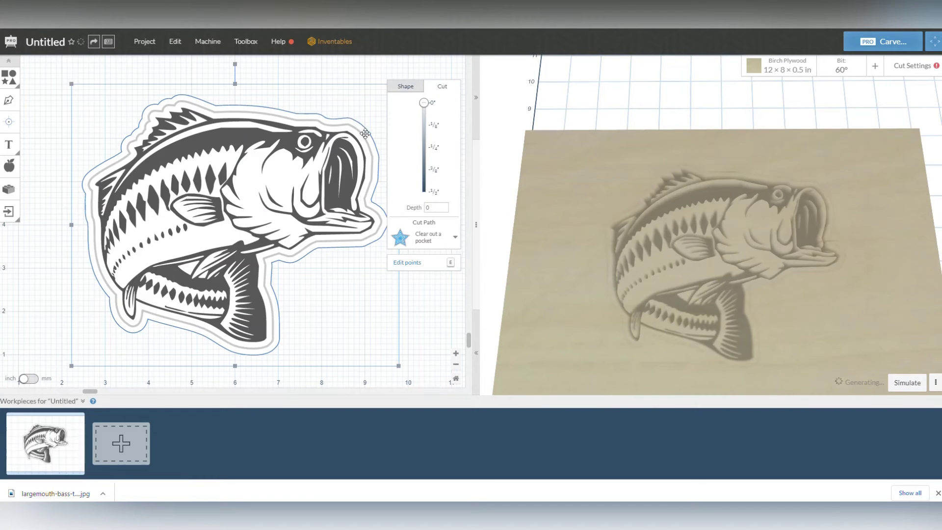
Step: Undo the white offset shape and set the bass design's carve depth to 0 in
click(341, 71)
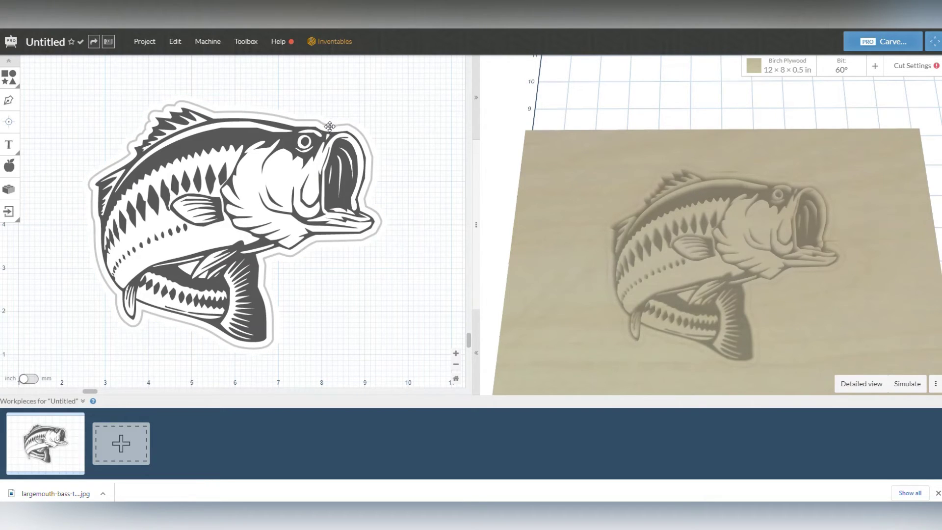
click(200, 138)
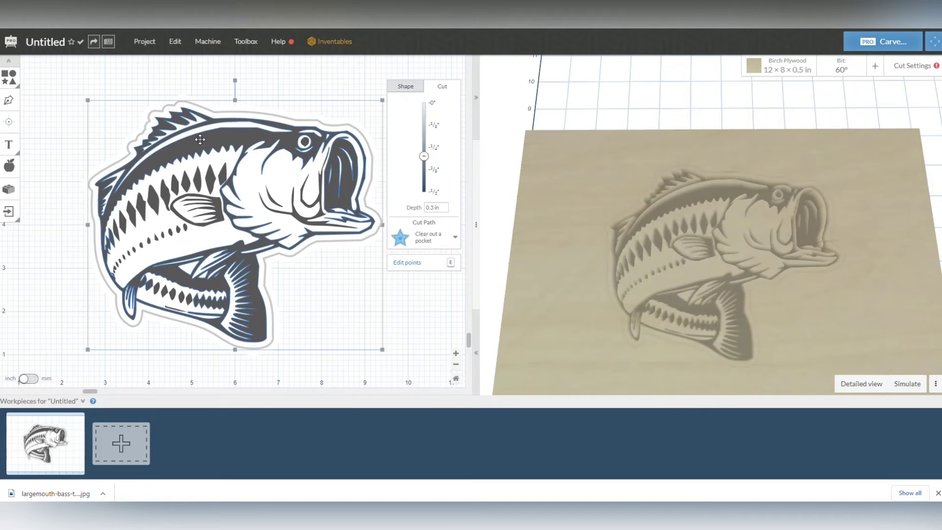
click(89, 80)
drag(75, 79, 413, 363)
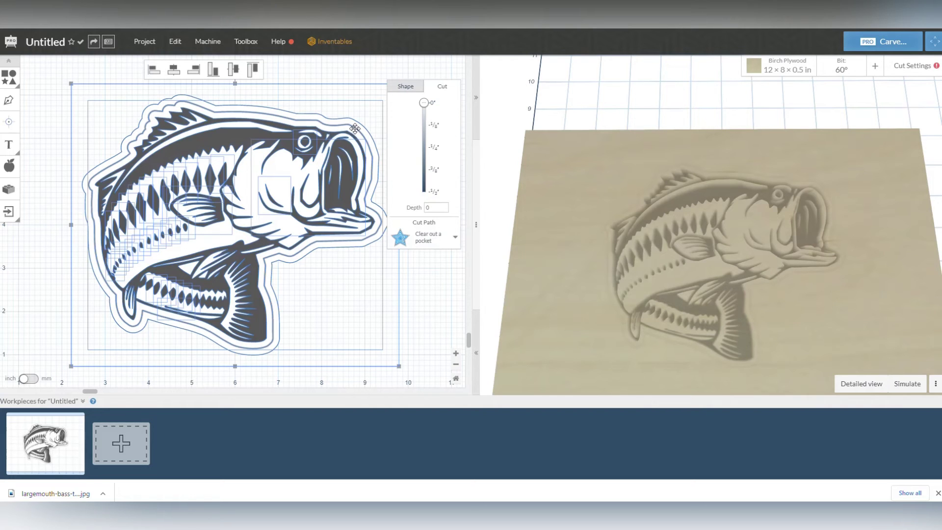
key(ctrl+z)
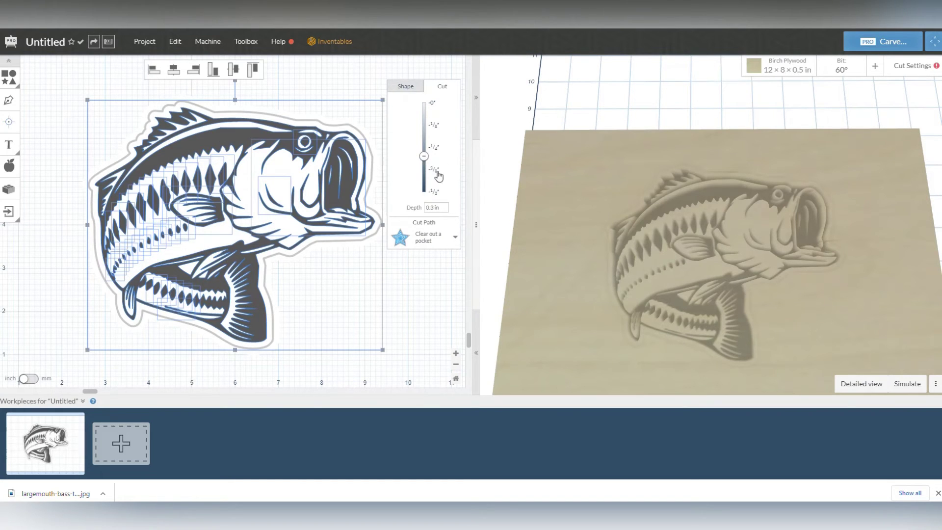
drag(424, 158, 426, 101)
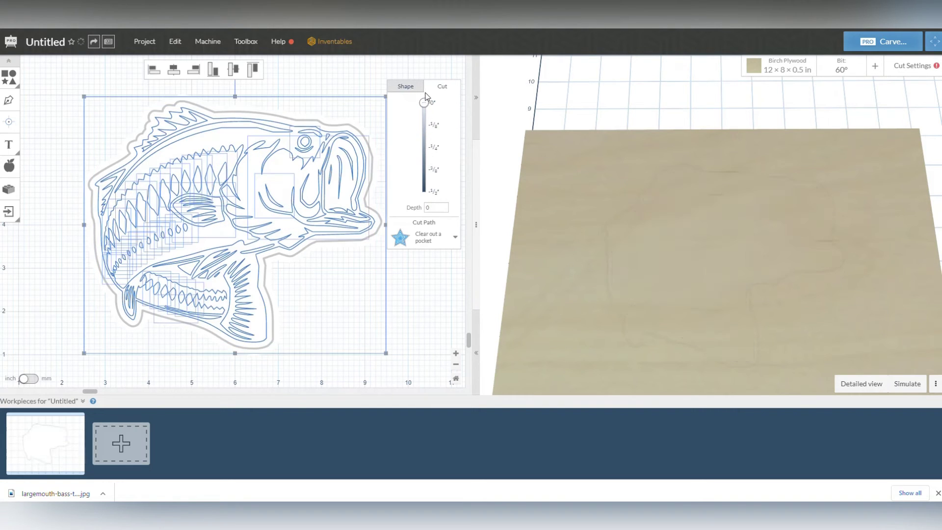
click(341, 76)
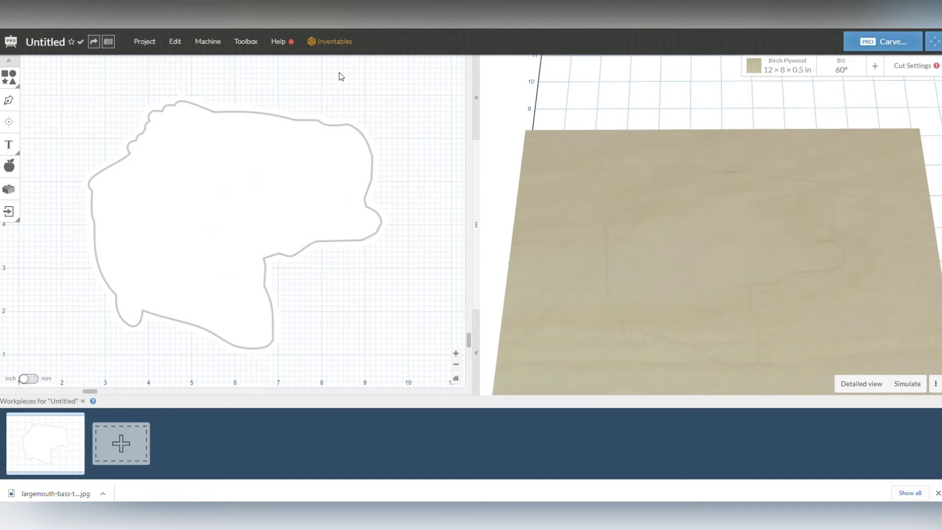
Step: Make the offset outline around the fish a 'Clear out a pocket' cut, 0.08 in deep
click(365, 138)
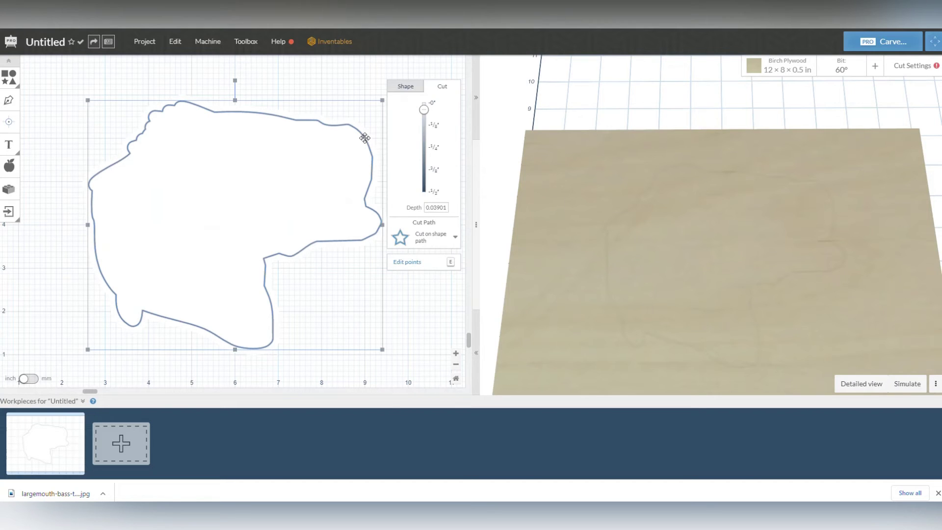
click(430, 237)
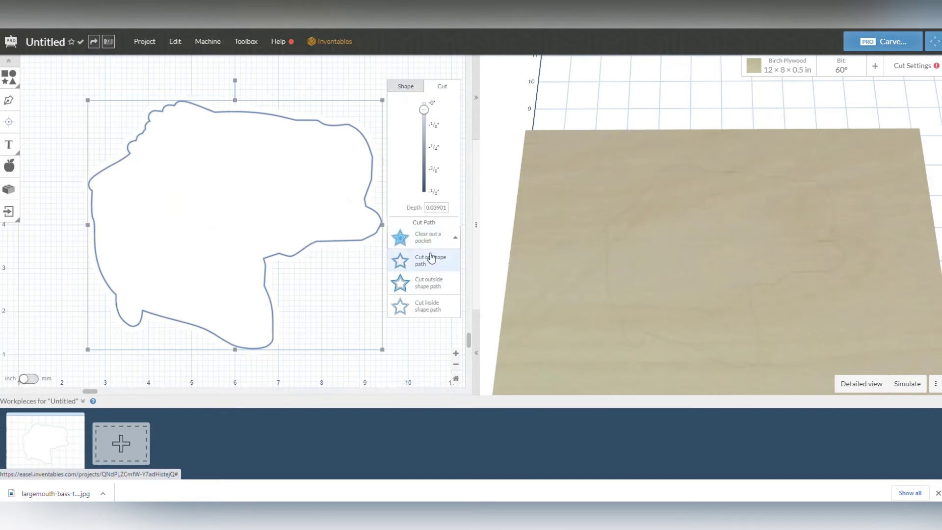
click(427, 240)
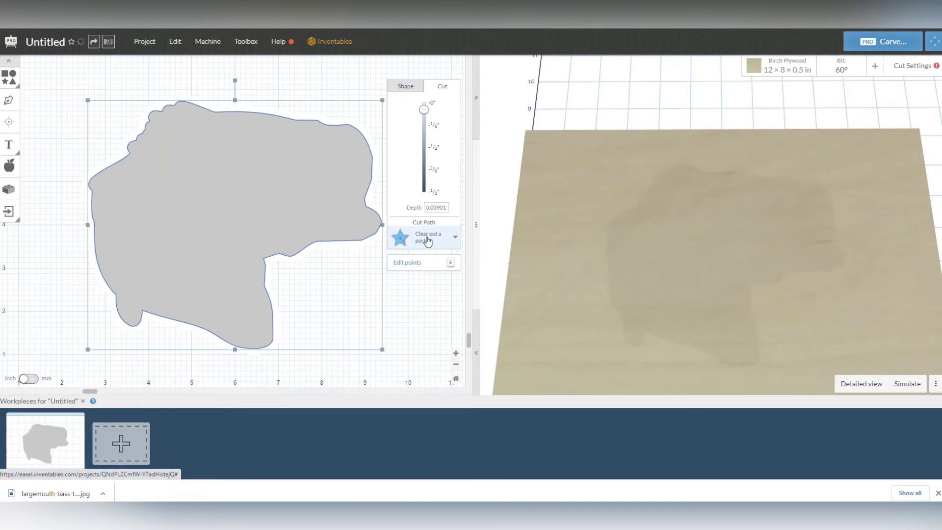
click(441, 207)
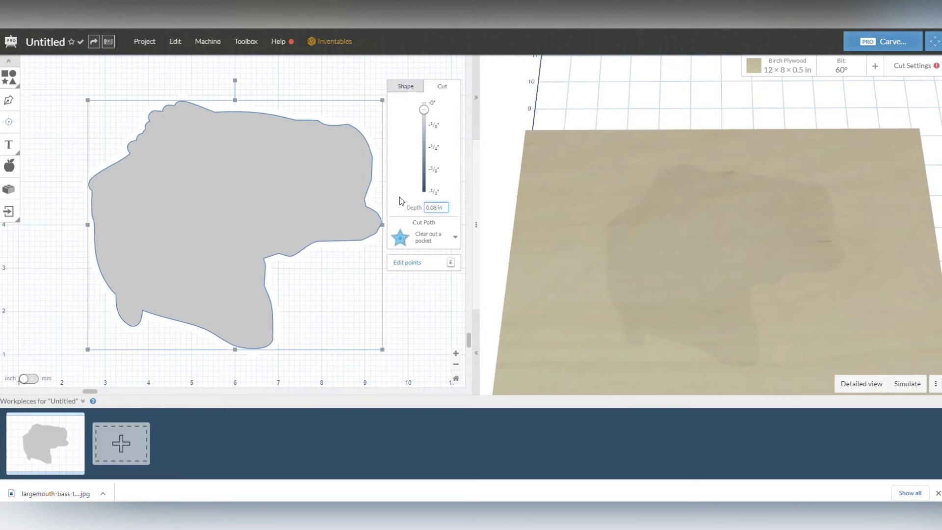
key(Return)
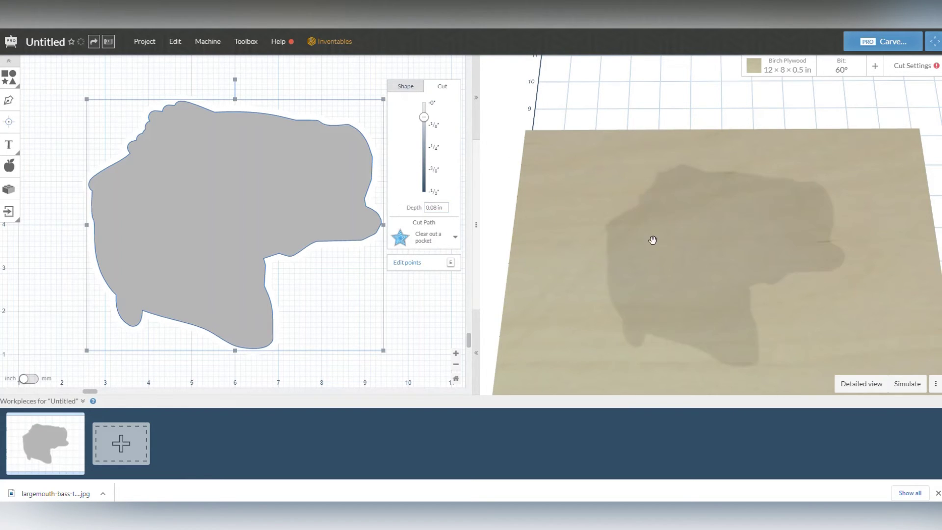
click(352, 73)
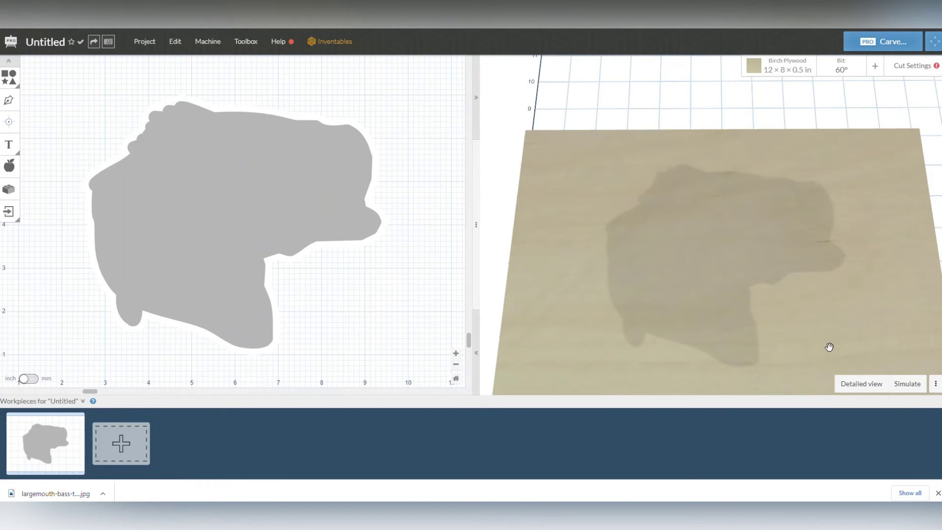
Step: Generate the detailed 3-D preview and orbit it to inspect the pocket at an angle
click(861, 384)
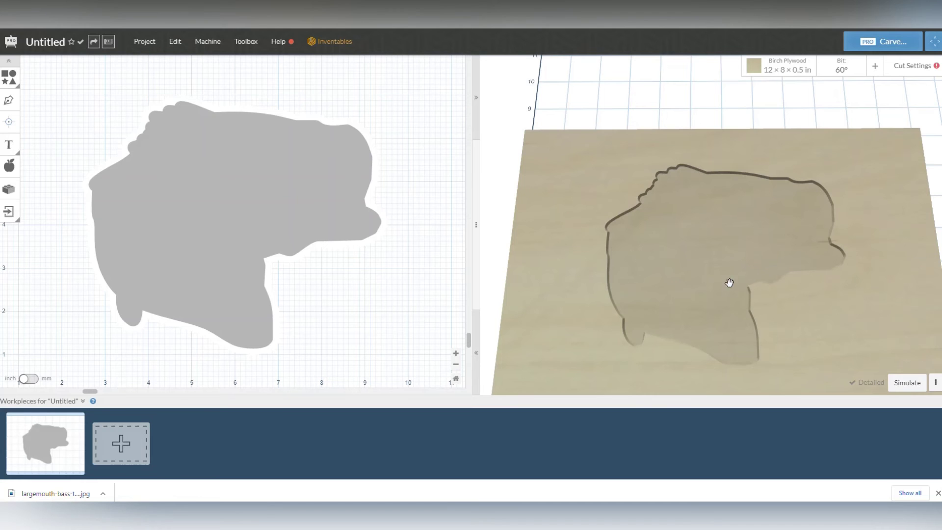
drag(726, 273, 742, 361)
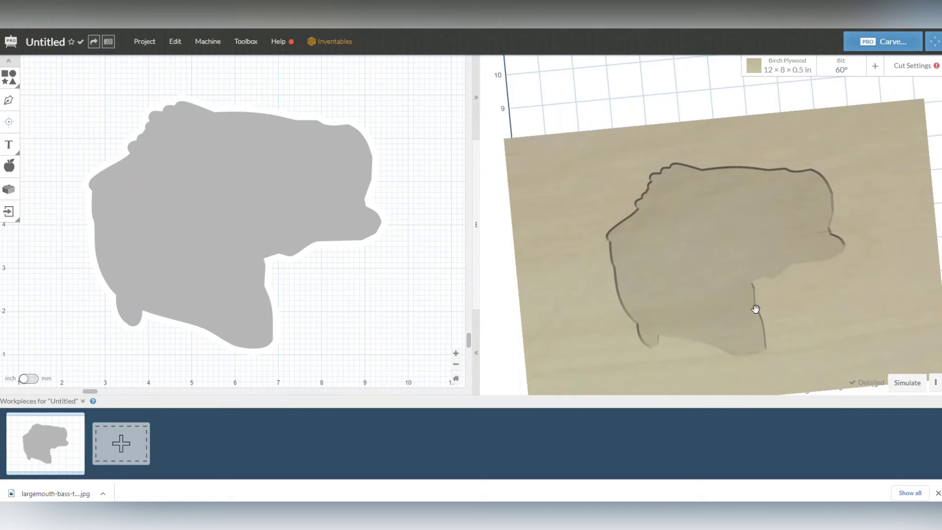
drag(761, 315, 741, 330)
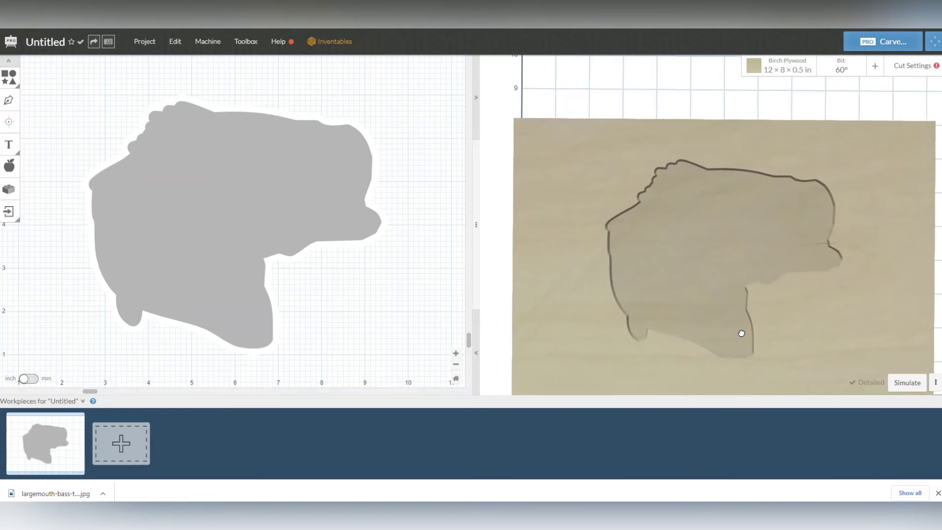
Step: Send the pocket outline and the white outline shape to the back, behind the fish design
click(347, 128)
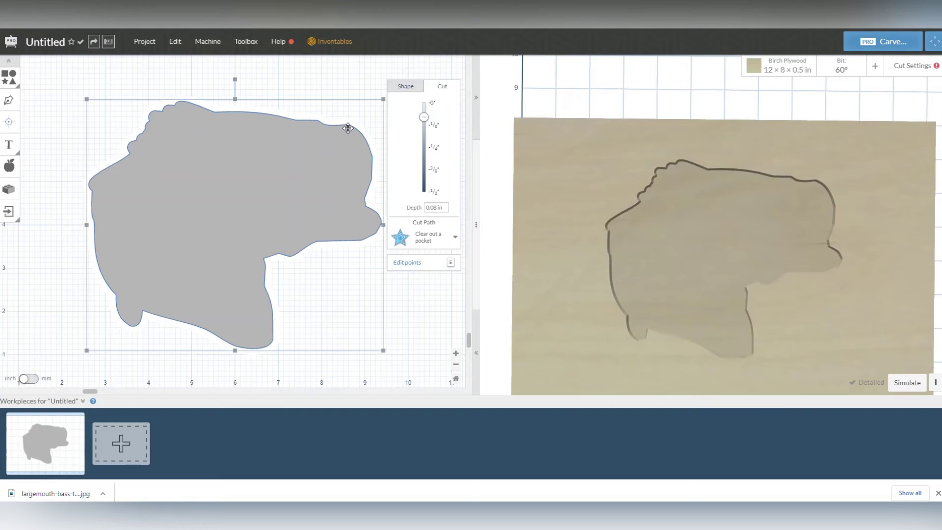
right_click(348, 128)
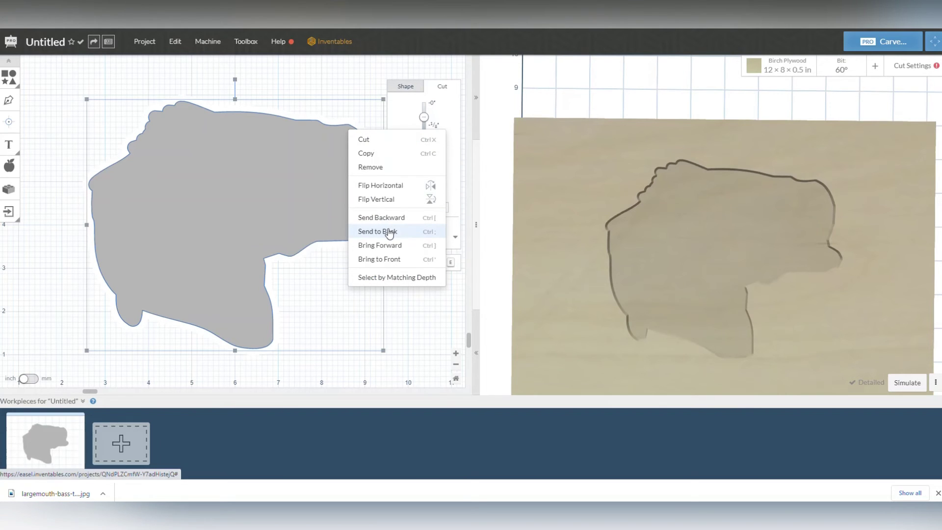
click(389, 231)
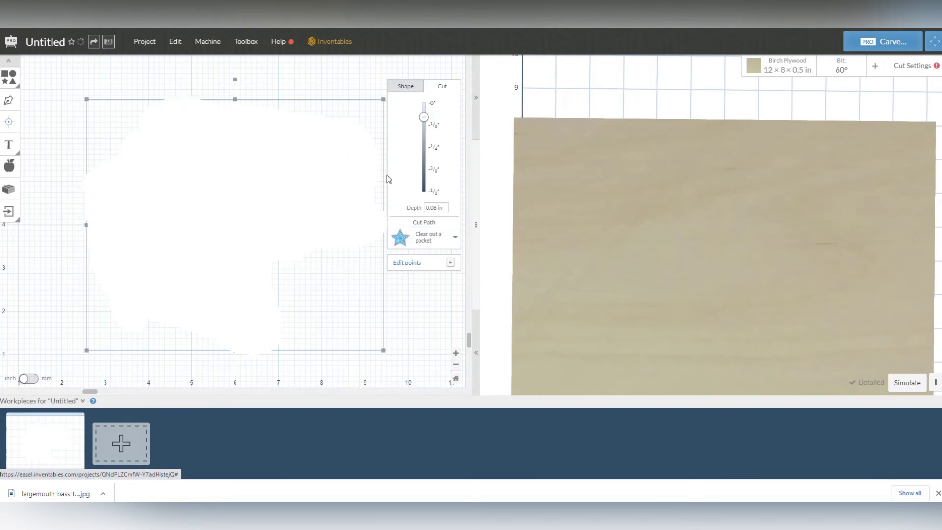
click(359, 72)
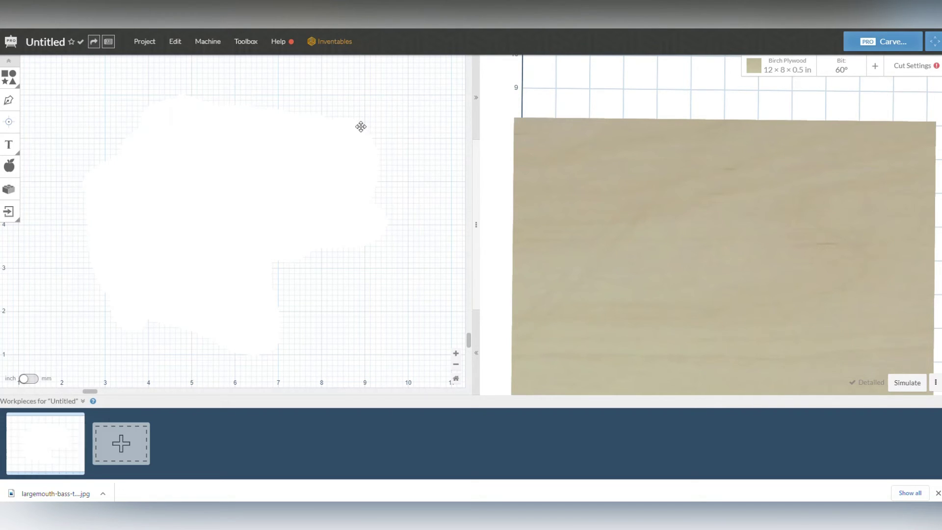
click(361, 126)
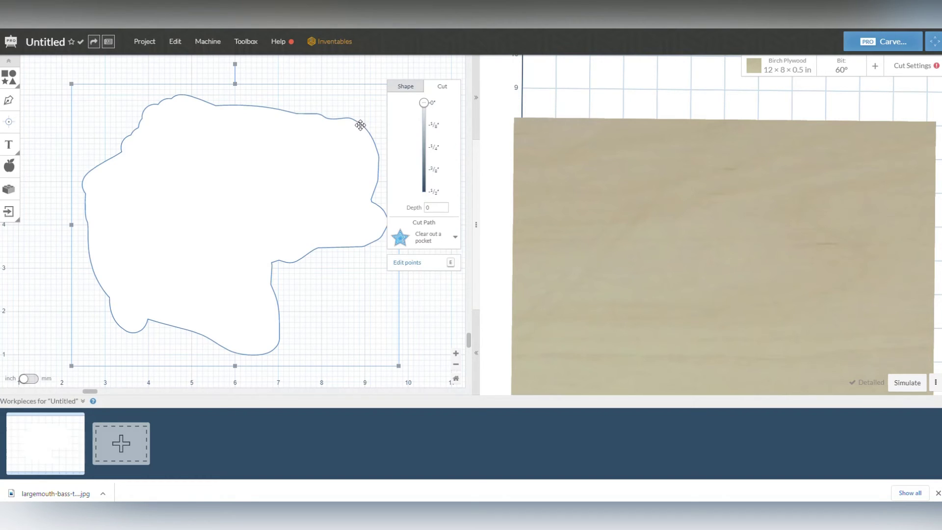
right_click(360, 125)
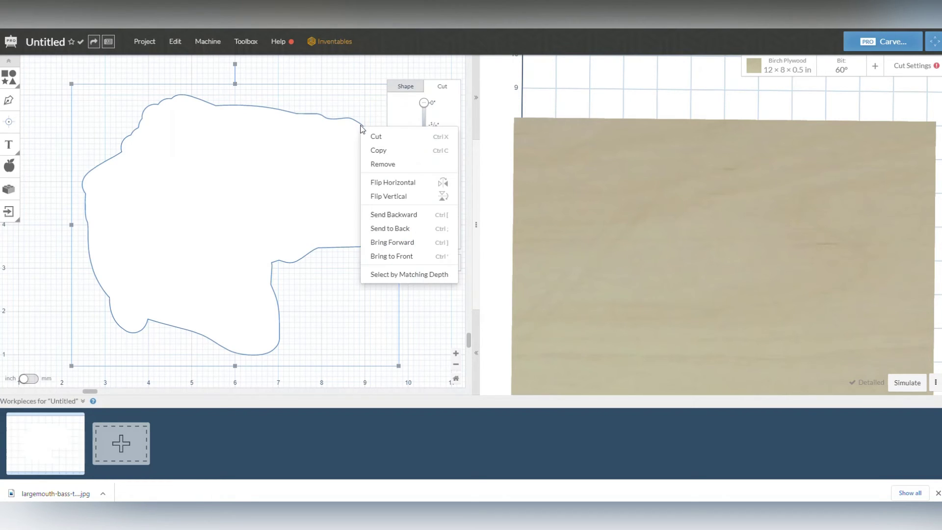
click(398, 229)
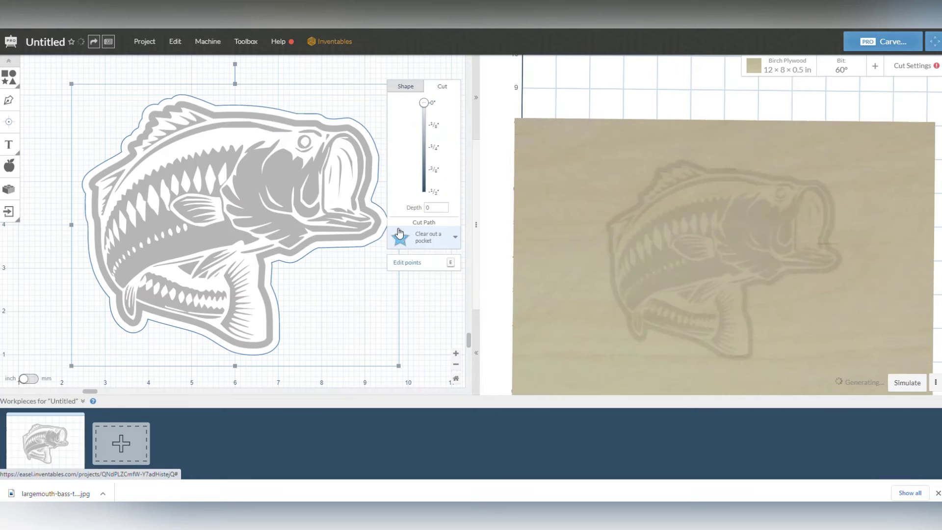
click(349, 73)
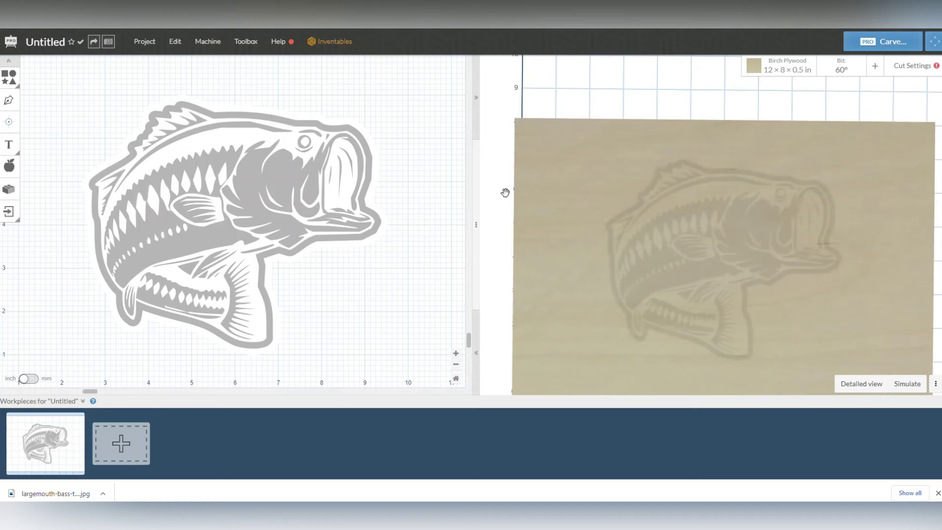
Step: Check the fish design's cut settings, then generate the detailed 3-D preview of the raised bass
click(374, 147)
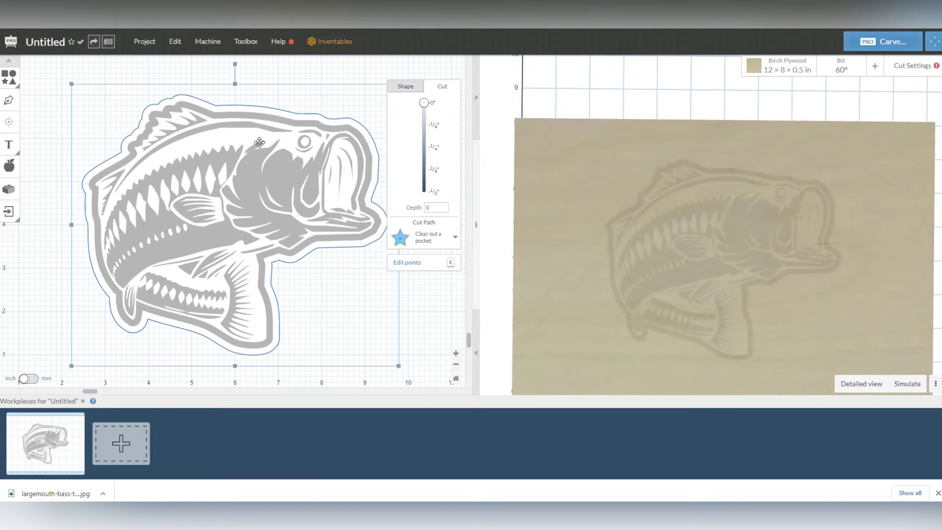
click(356, 68)
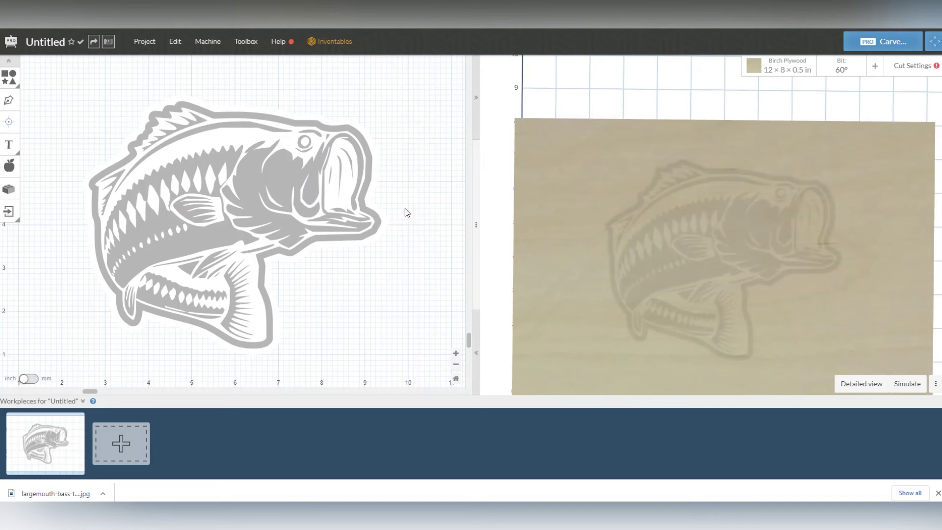
click(861, 383)
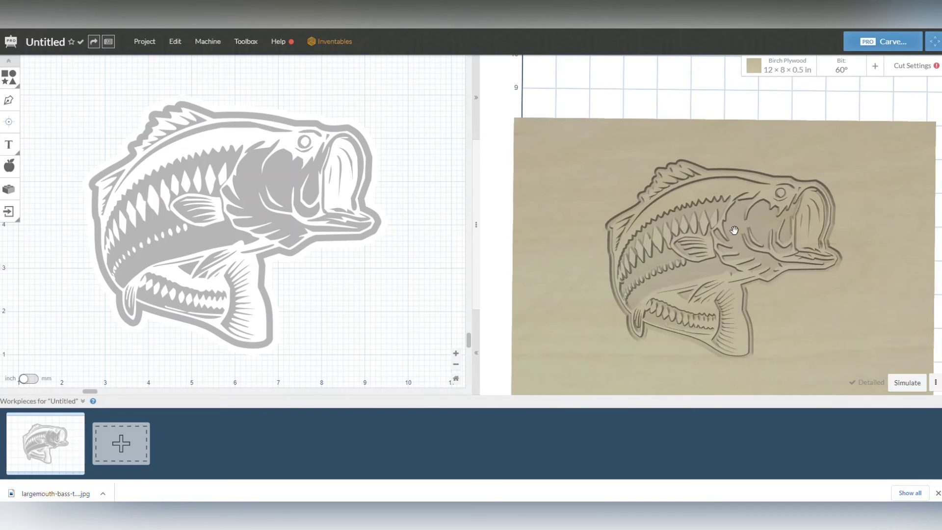
drag(737, 223, 733, 195)
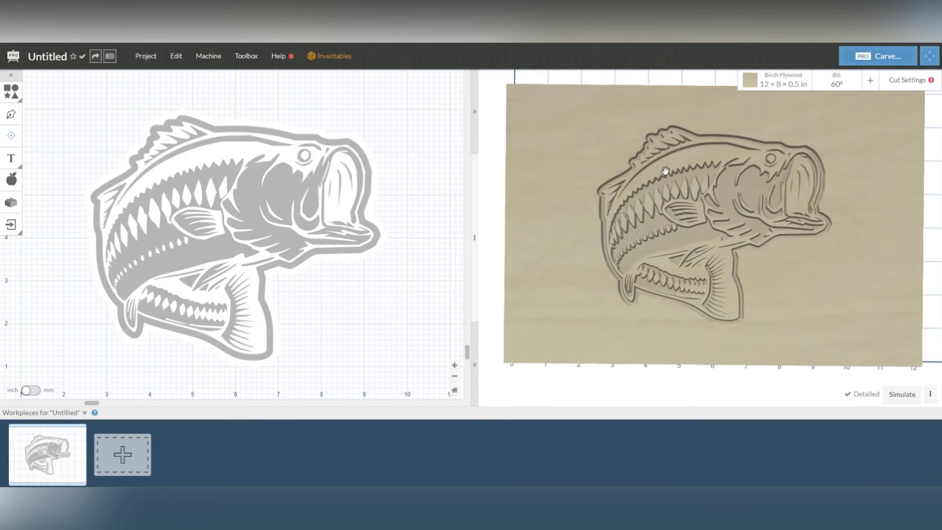
scroll(665, 170, up, 5)
drag(667, 169, 677, 210)
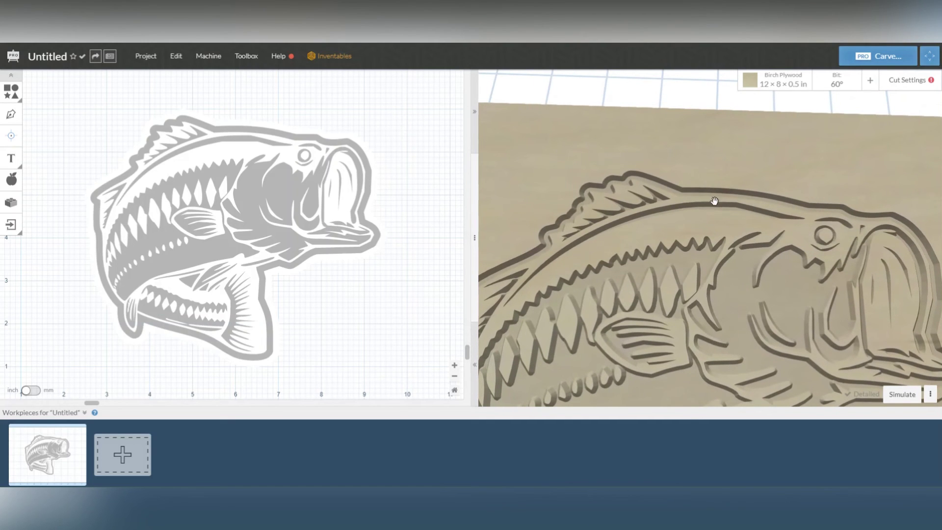
scroll(750, 214, down, 5)
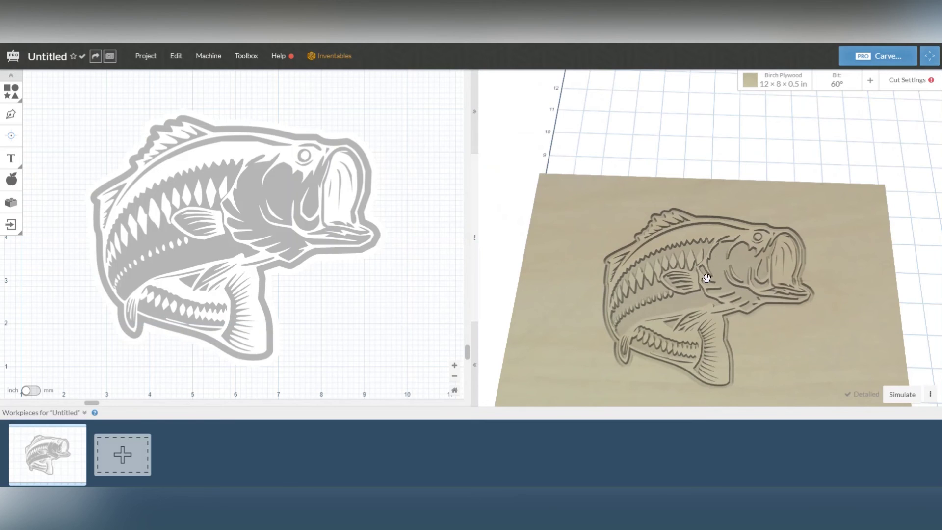
drag(706, 279, 691, 310)
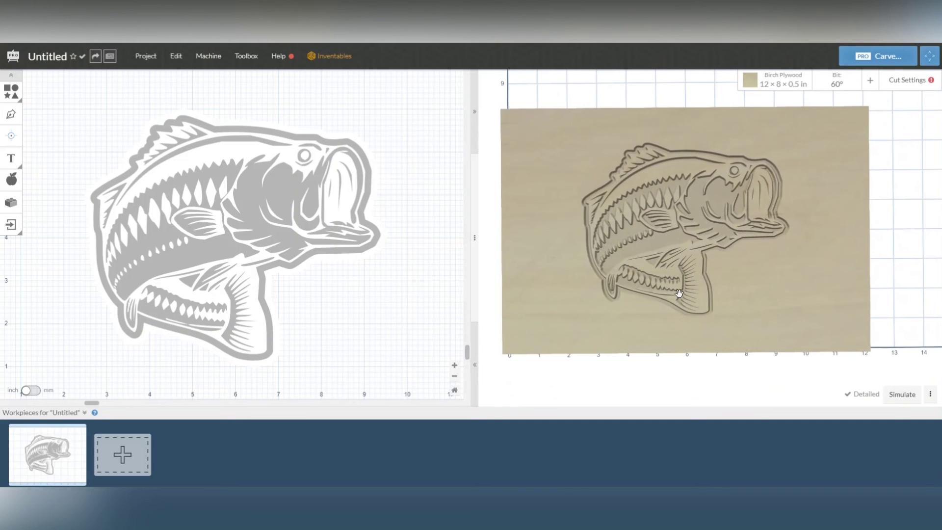